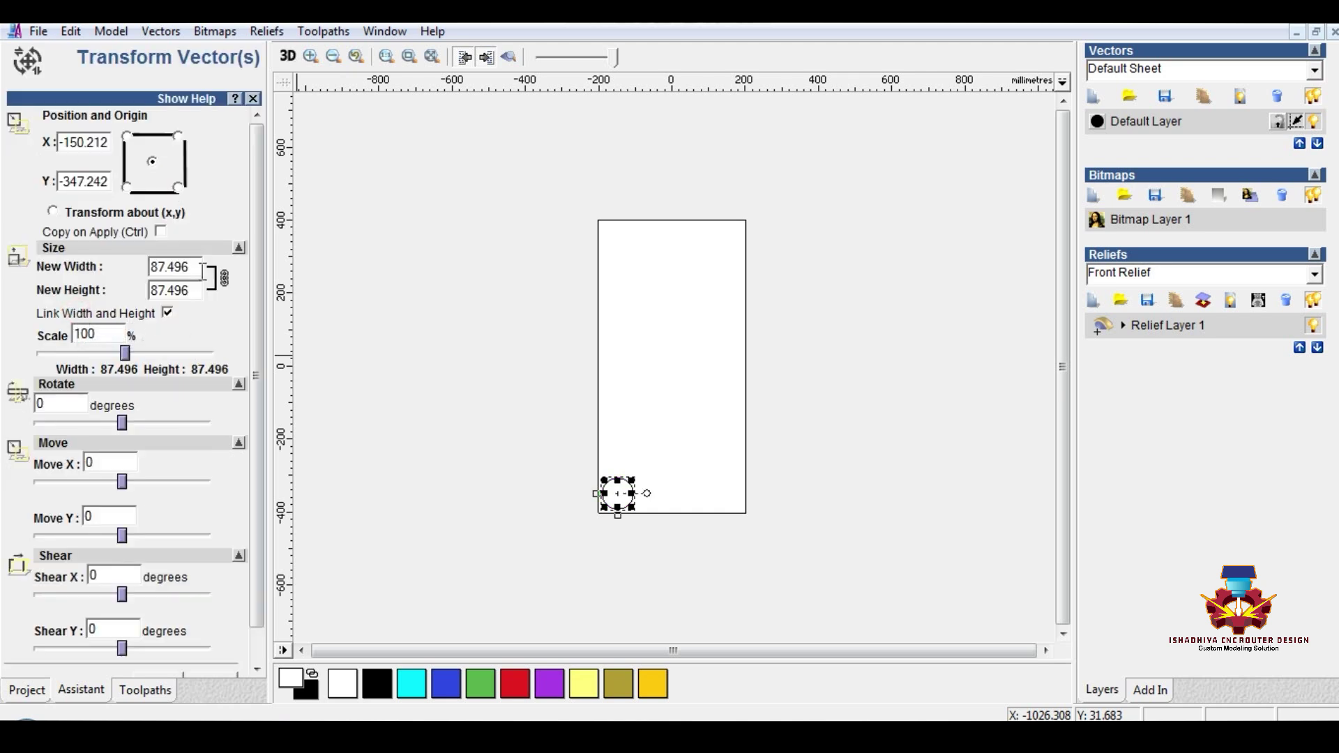
- Resize the circle to 115 mm wide and high, and move it fully inside the artwork's lower-left corner
left_click_drag(203, 269, 128, 279)
type("115")
scroll(207, 315, "down", 1)
left_click(154, 652)
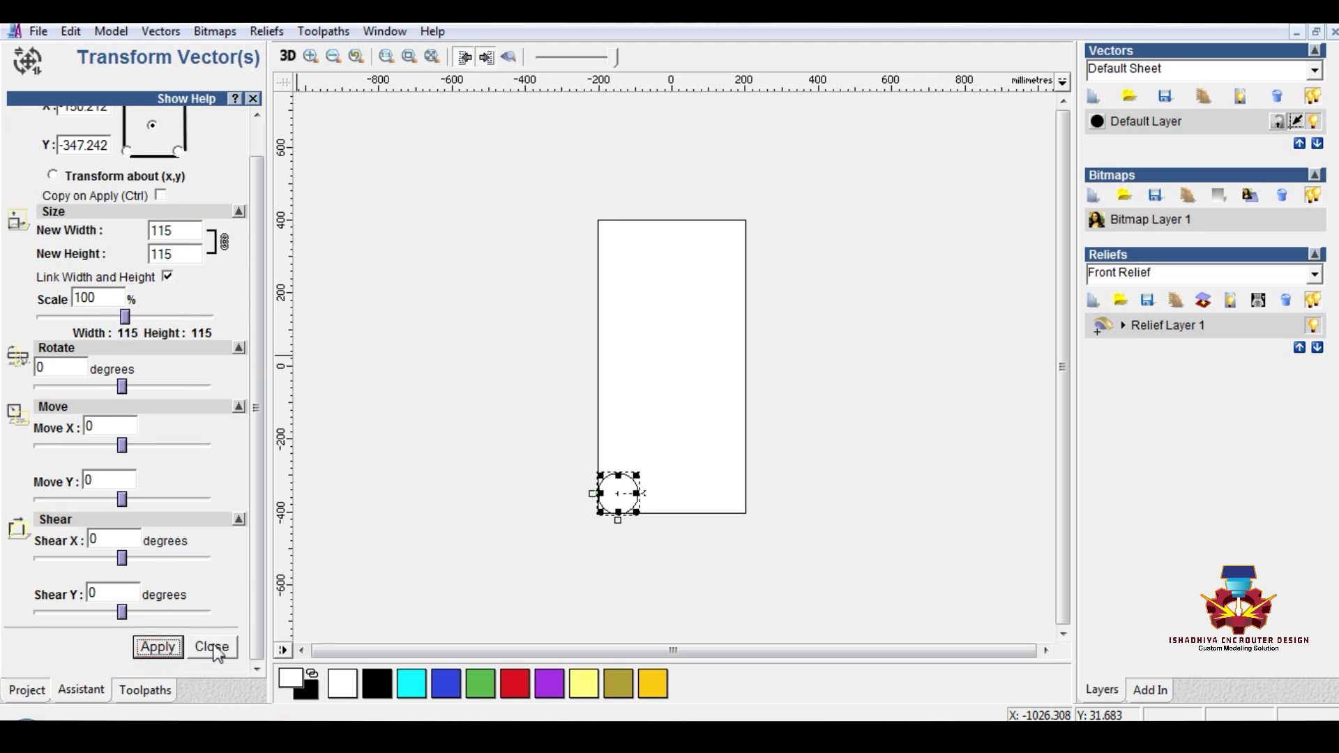
left_click(212, 647)
scroll(594, 481, "up", 4)
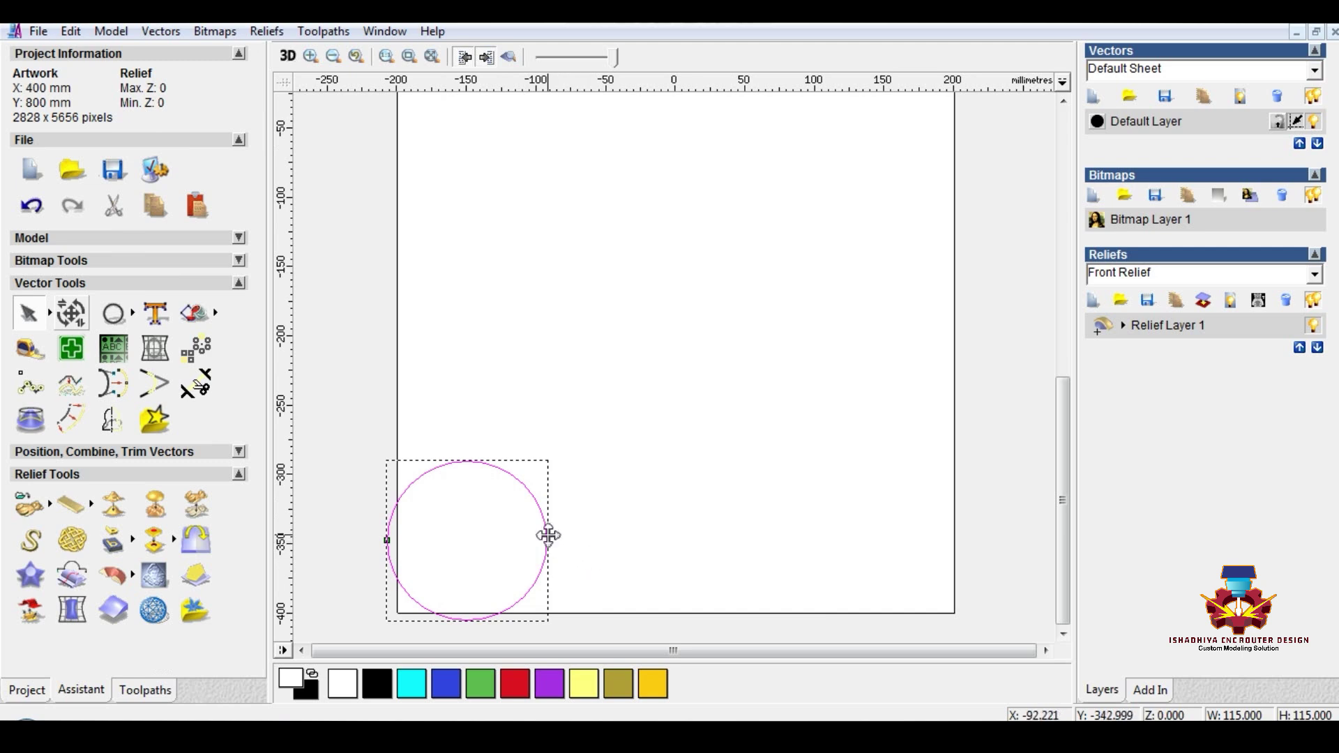
left_click_drag(549, 535, 568, 515)
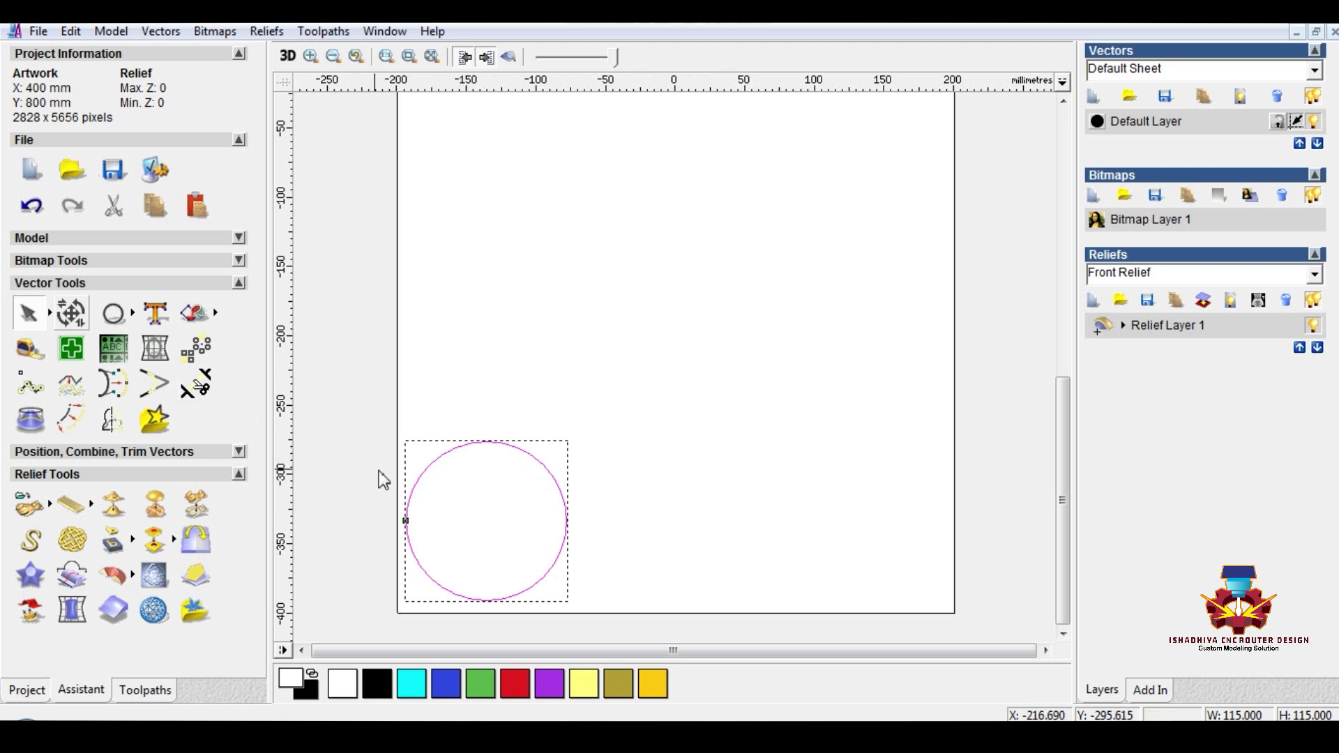
- Copy the circle, add a new vector layer, hide the Default Layer and paste the circle onto the new layer
right_click(423, 480)
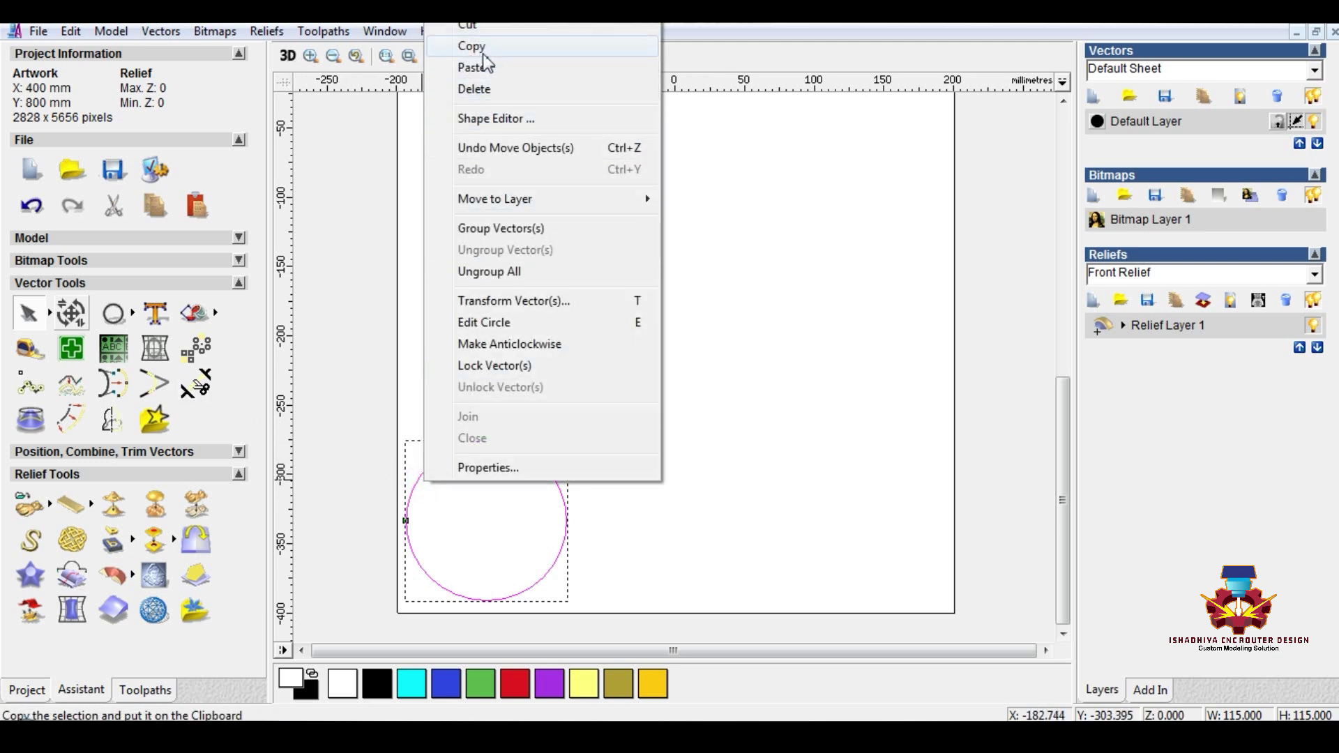
left_click(477, 47)
left_click(1096, 97)
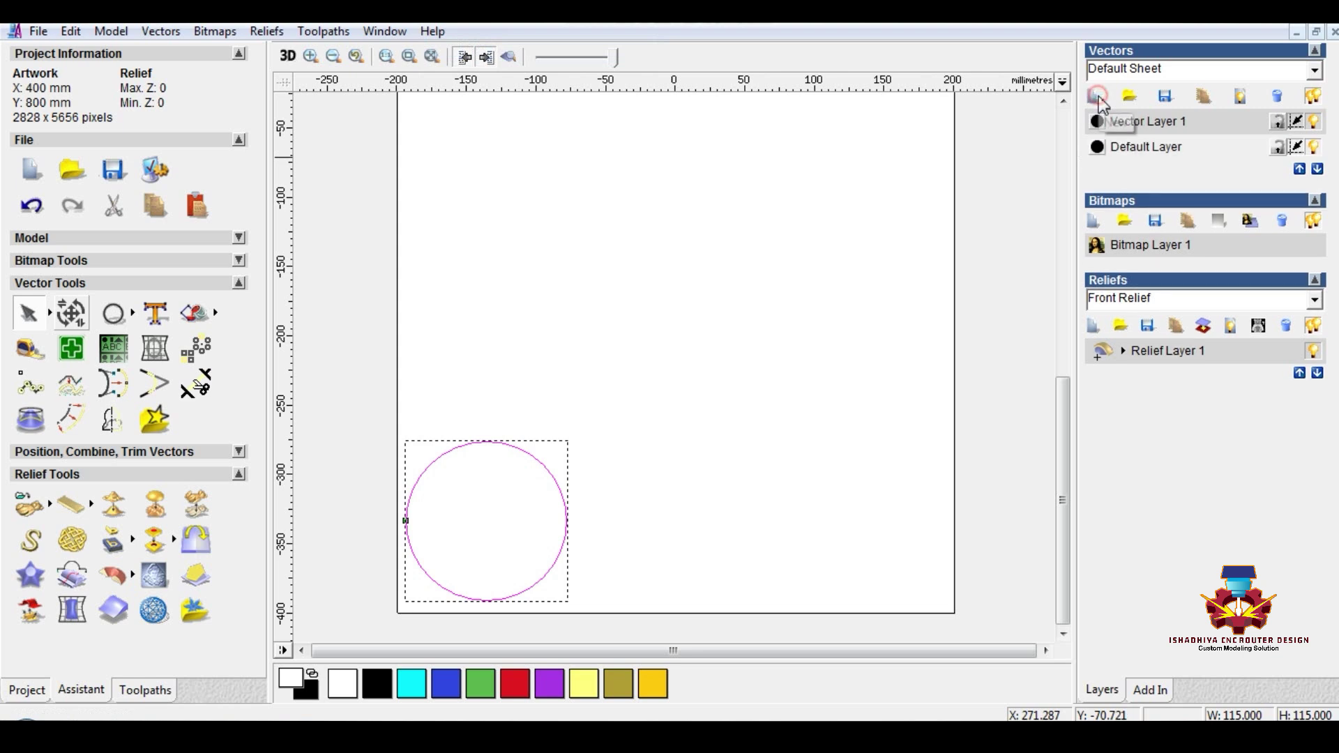
left_click(1315, 148)
right_click(513, 472)
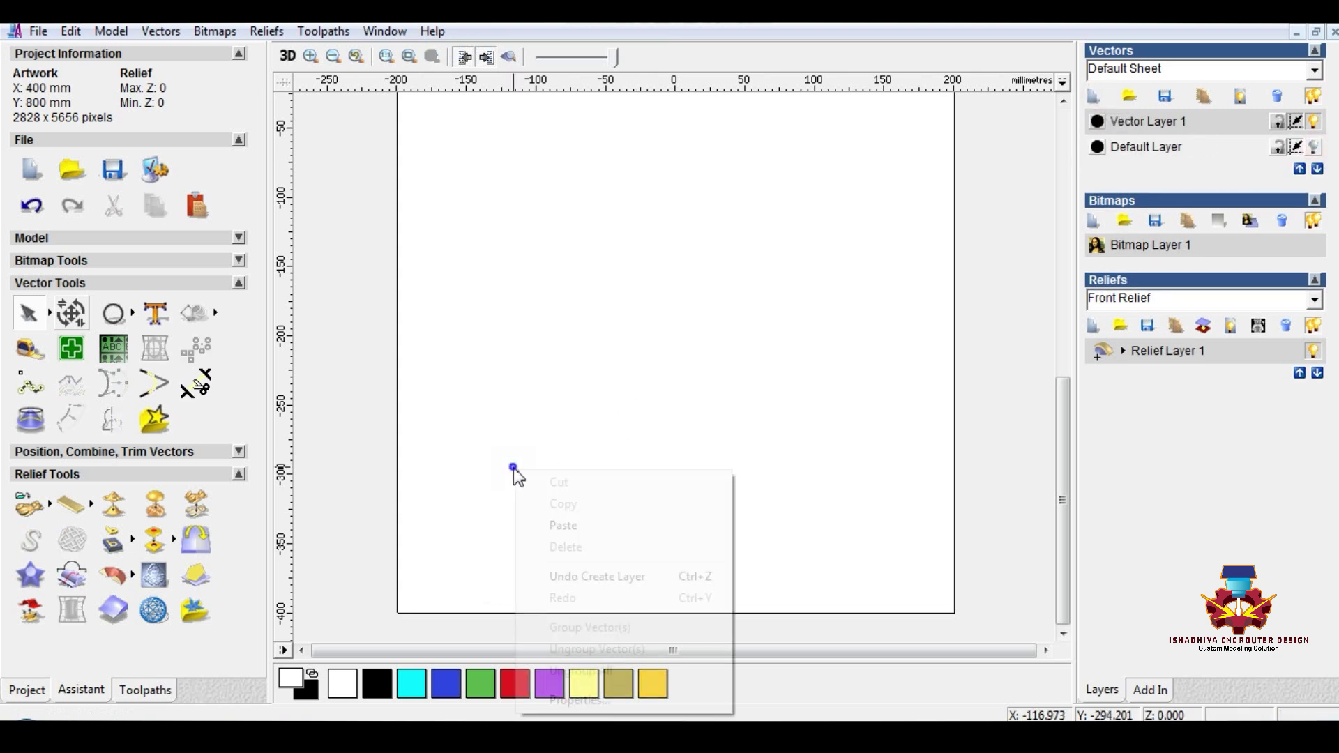
left_click(579, 527)
- Resize the pasted circle to 60 mm wide and high with linked proportions
left_click(69, 313)
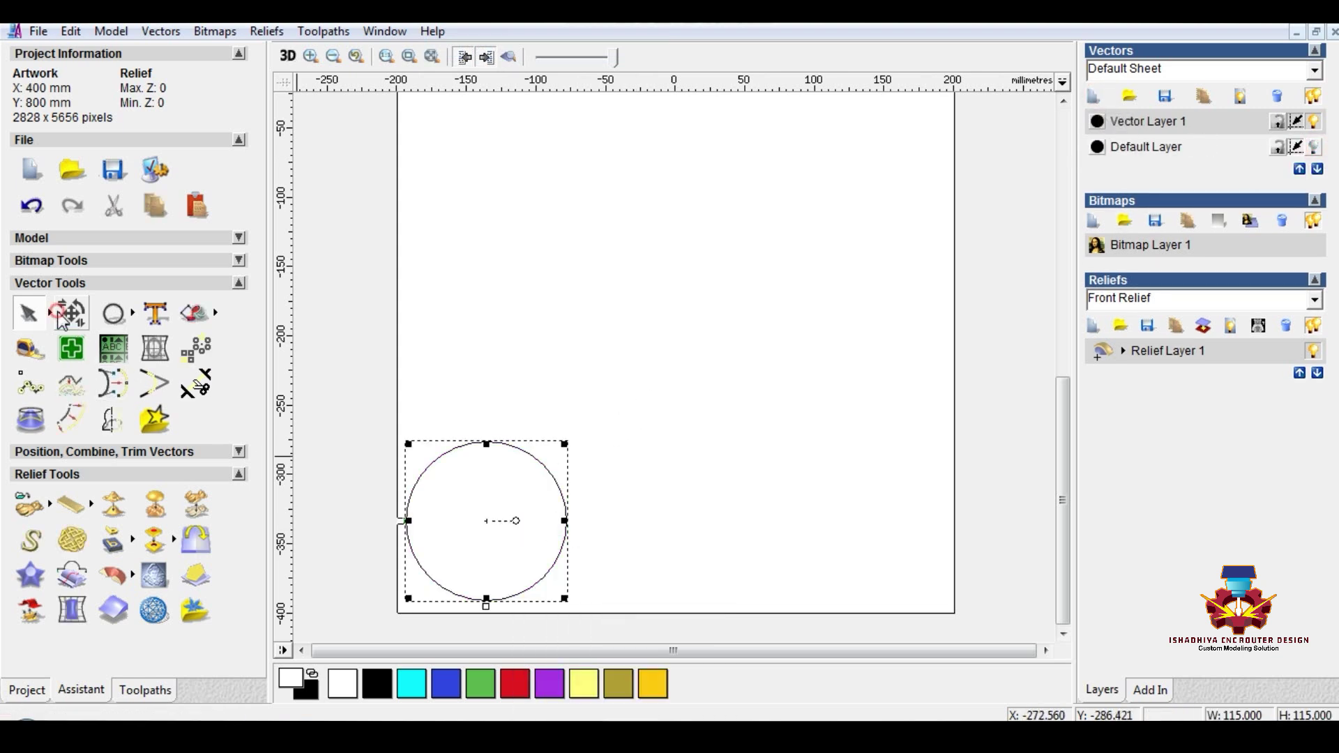
double_click(179, 274)
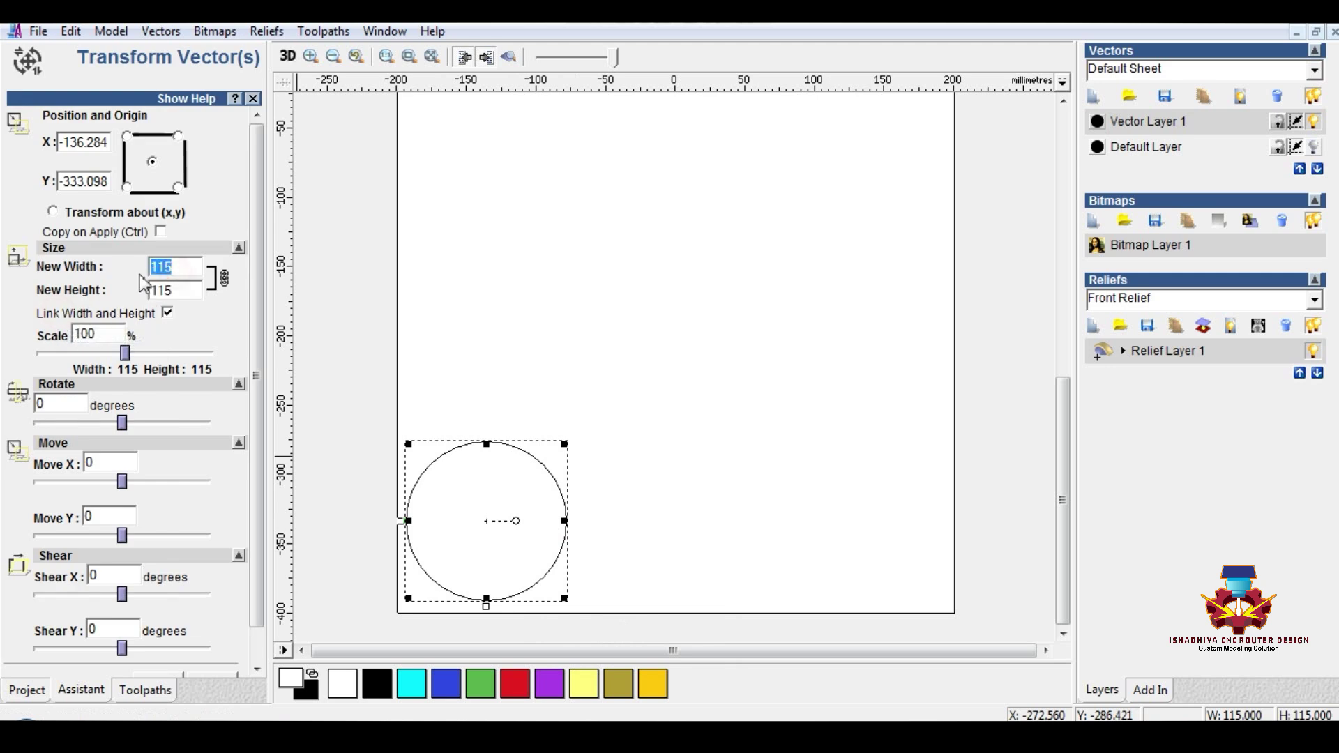
type("60")
scroll(166, 382, "down", 1)
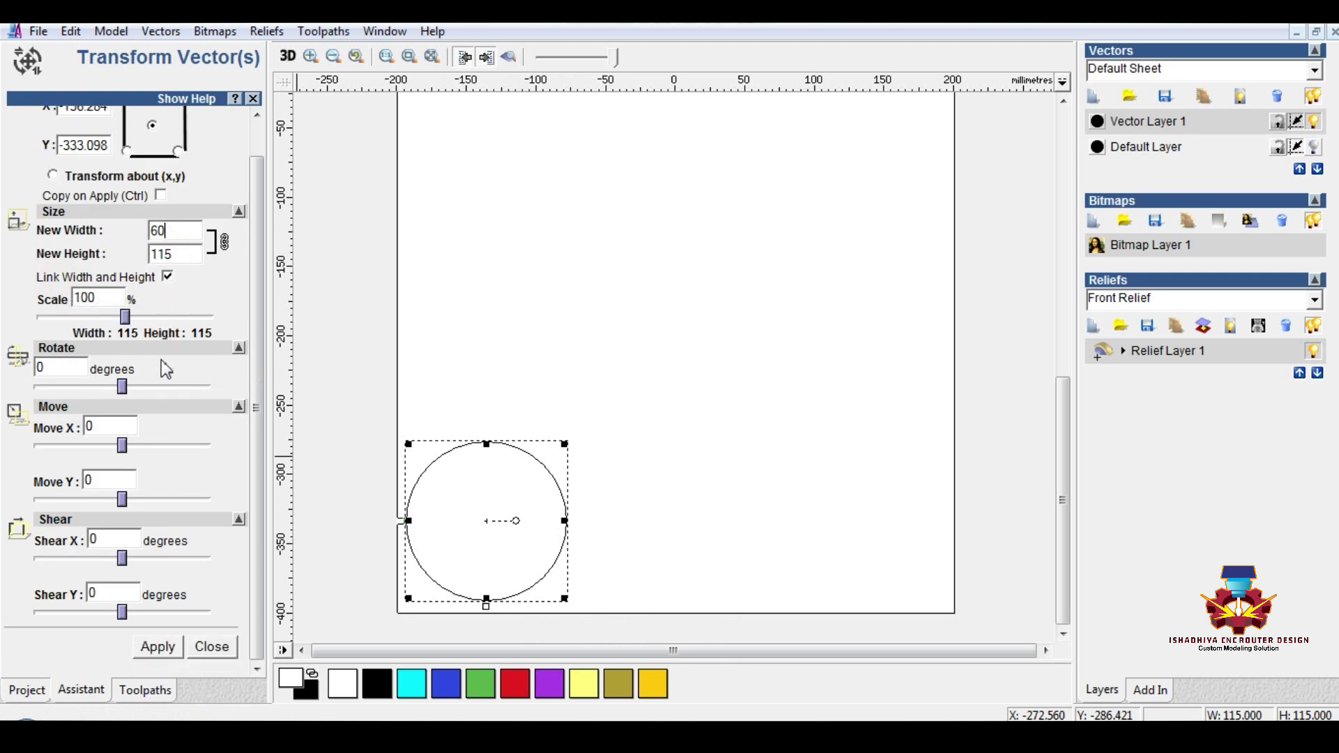
left_click(167, 646)
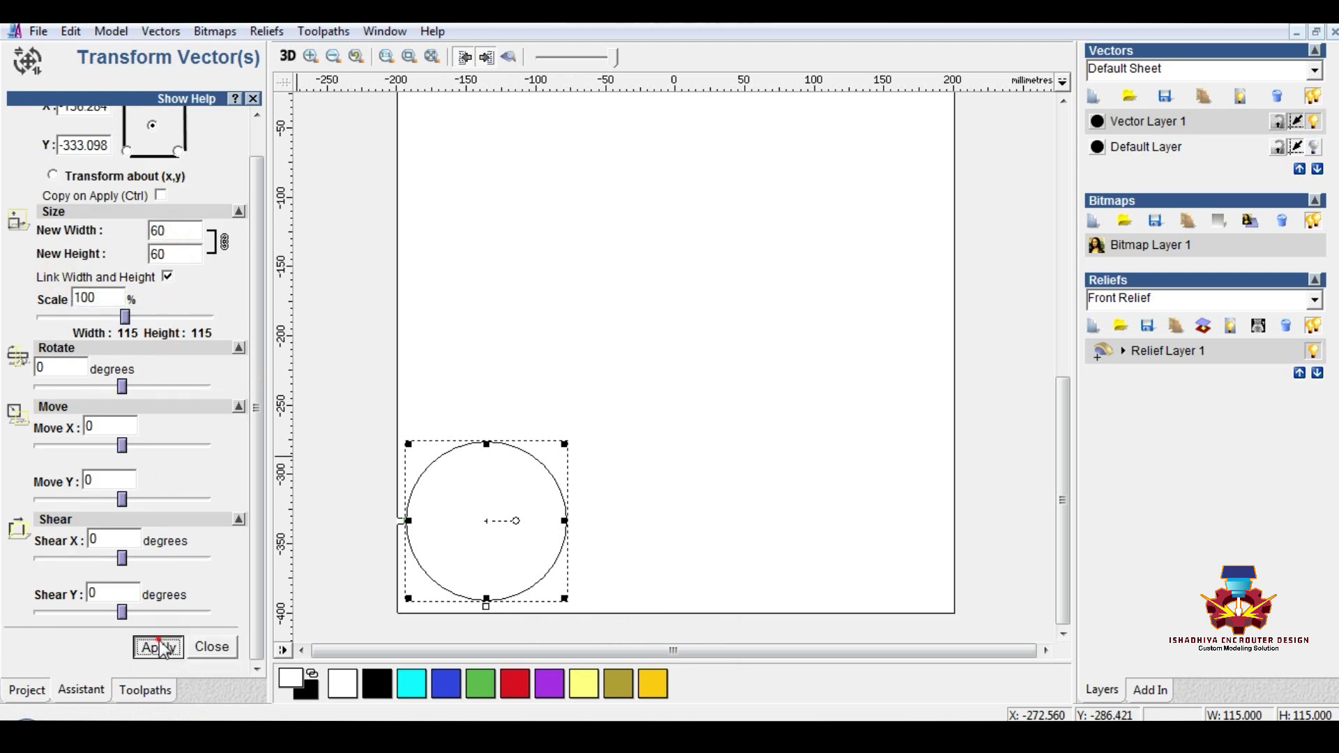
left_click(212, 649)
- Make the Default Layer visible again so both concentric circles show, and clear the selection
left_click(1313, 148)
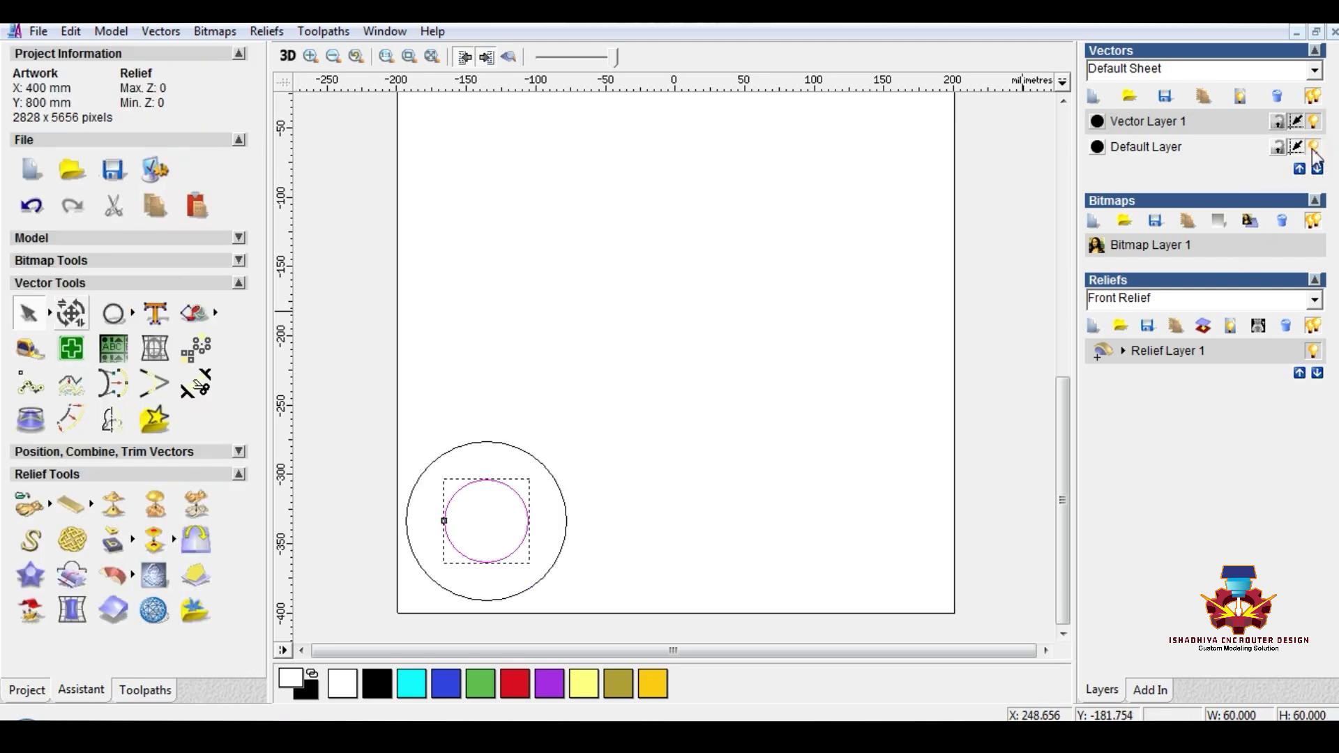
left_click(1314, 148)
left_click(1314, 148)
left_click(720, 305)
- Block copy both concentric circles into 11 columns and 11 rows with X and Y offsets of 100 mm
scroll(684, 385, "down", 1)
left_click_drag(664, 486, 512, 634)
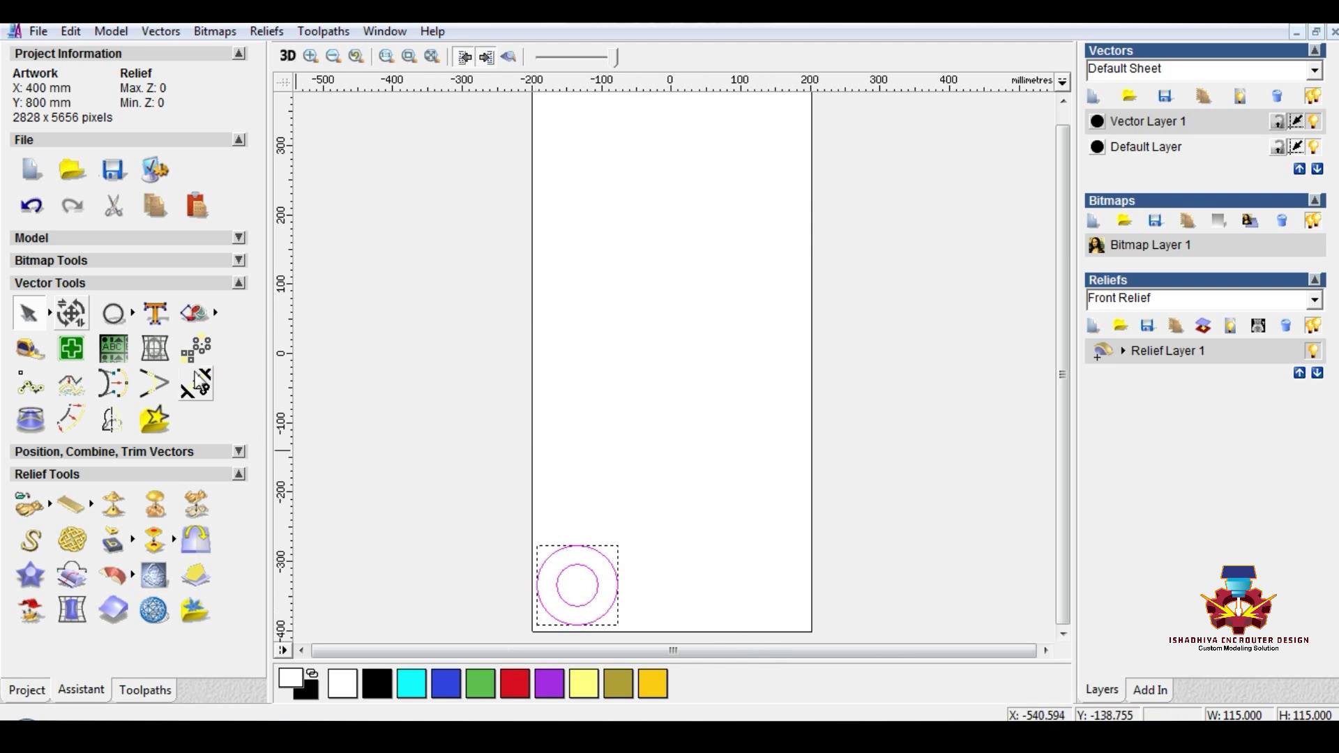
left_click(195, 349)
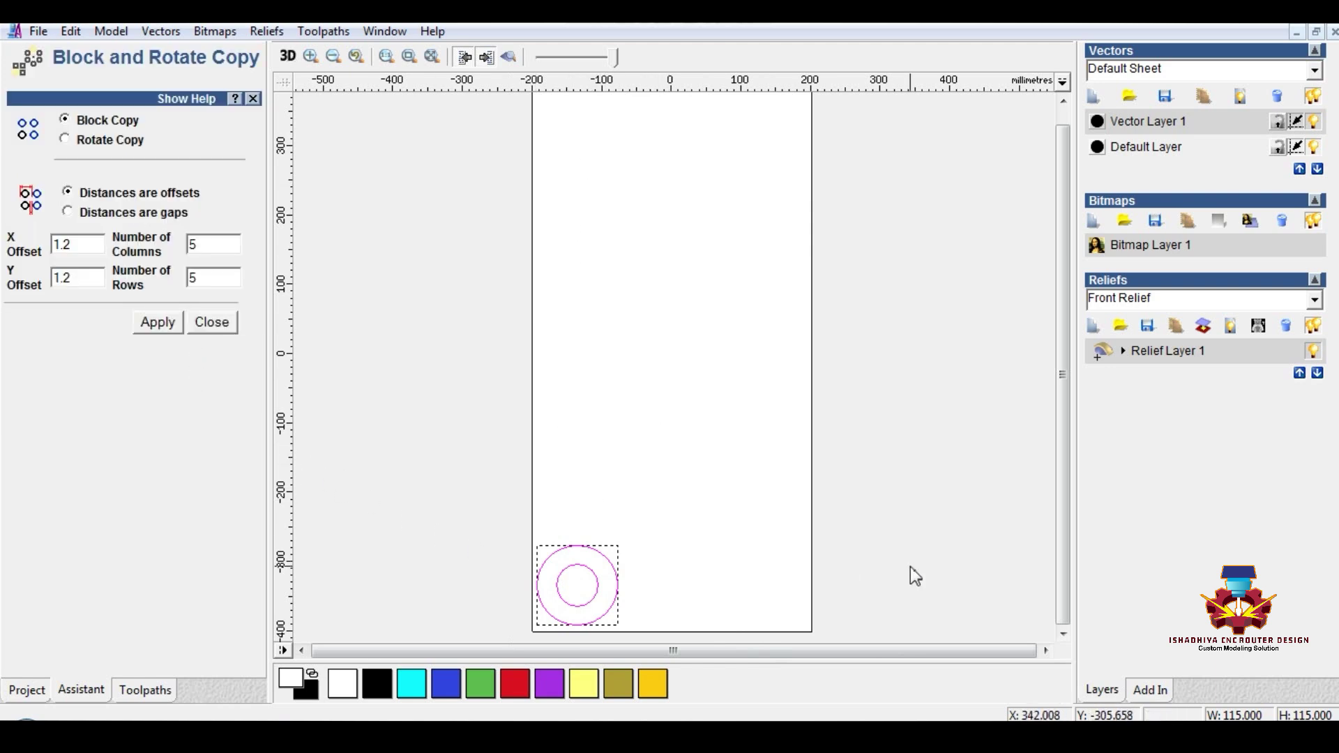
double_click(84, 244)
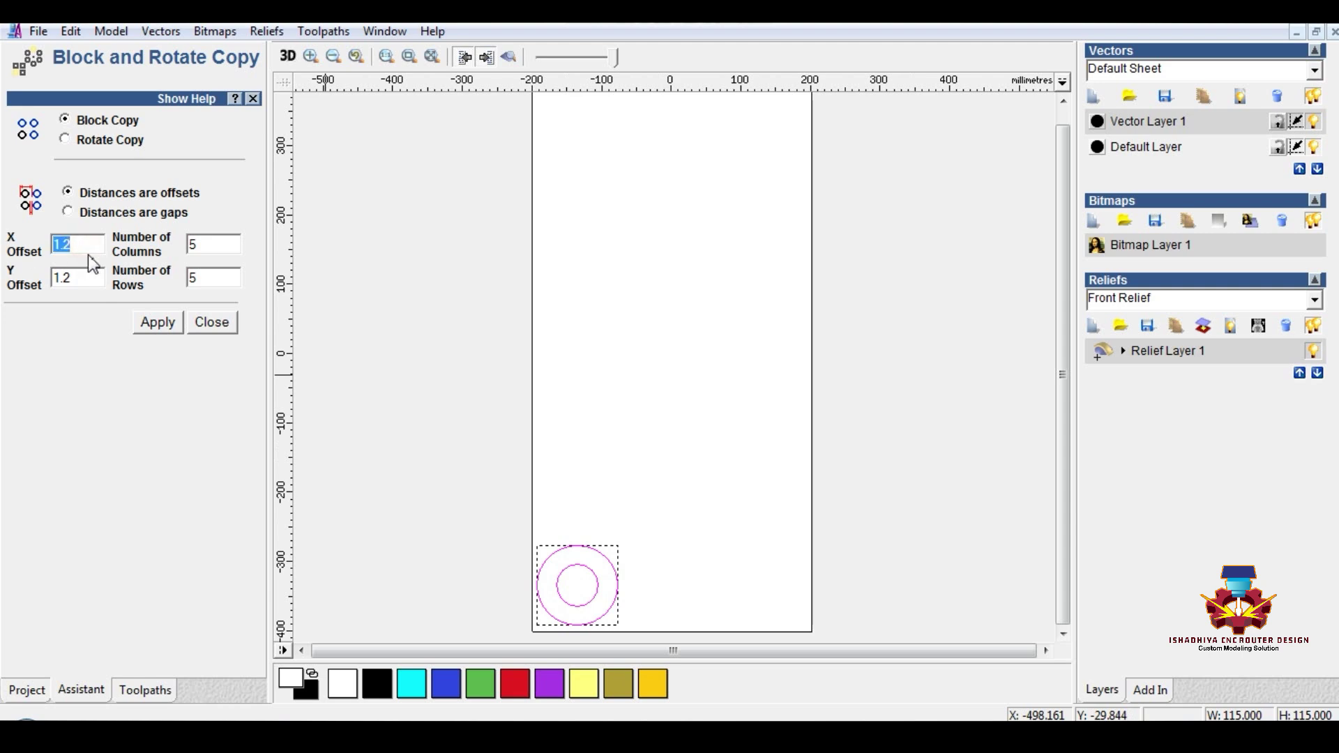
type("100")
double_click(83, 277)
type("100")
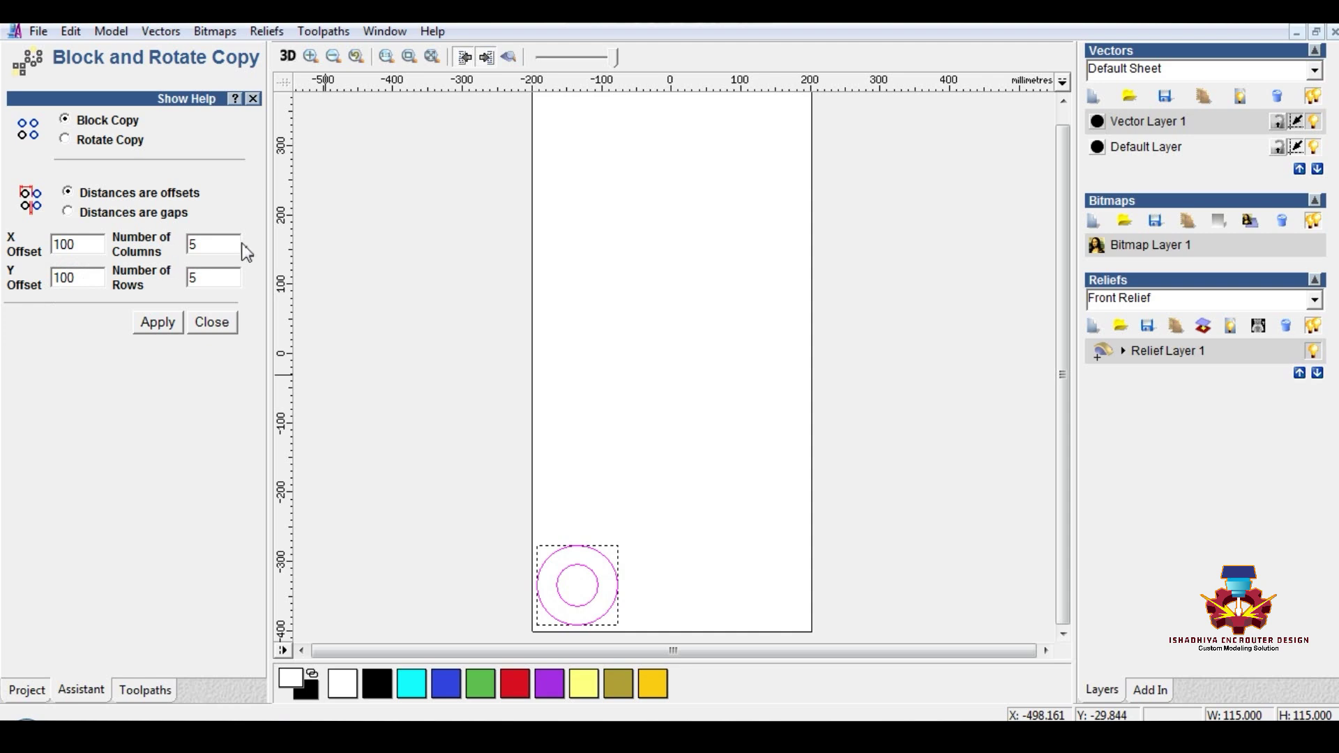
double_click(198, 278)
type("11")
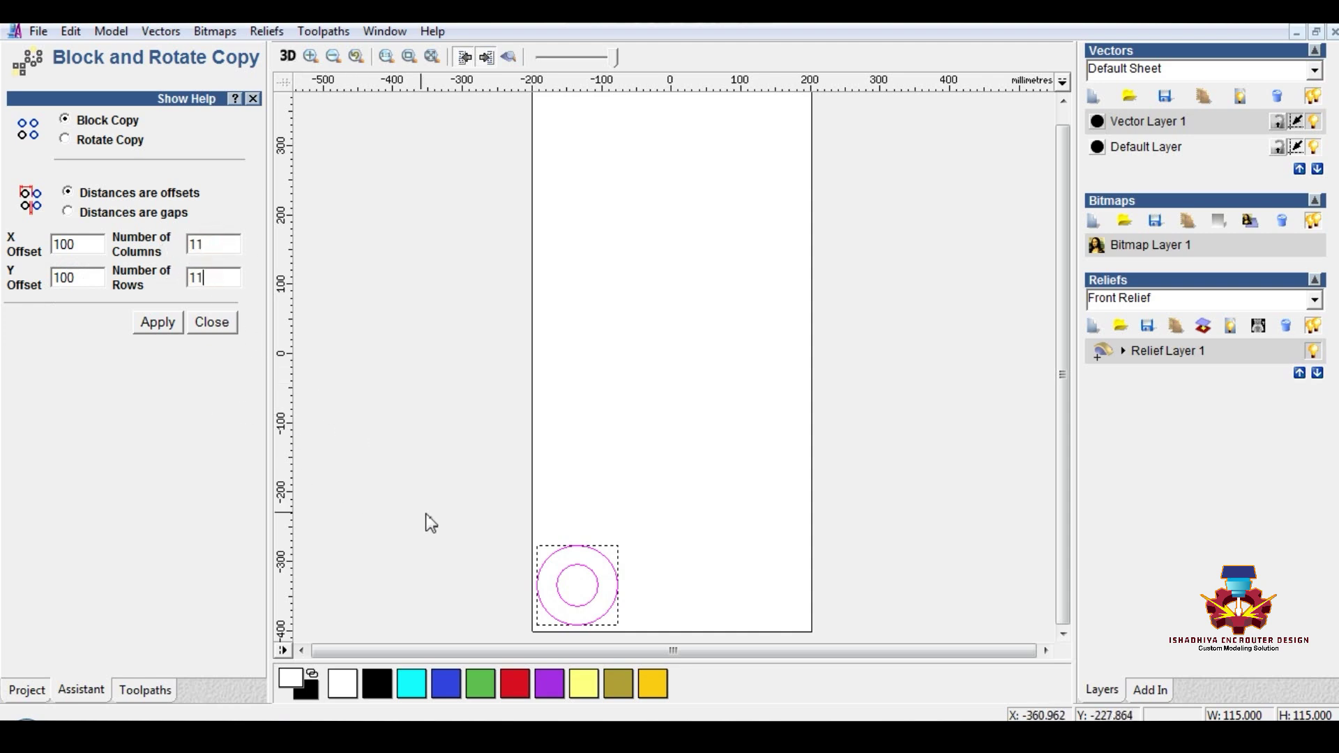
left_click(157, 322)
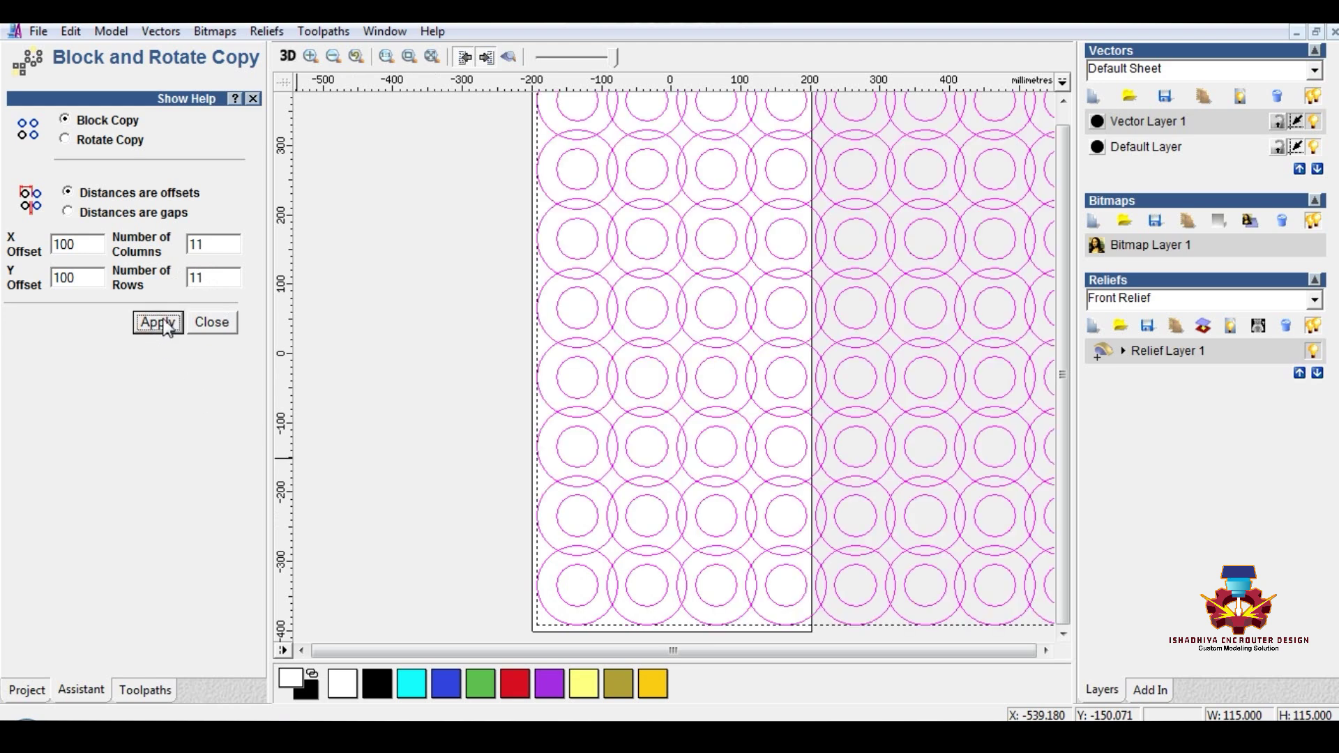
left_click(216, 326)
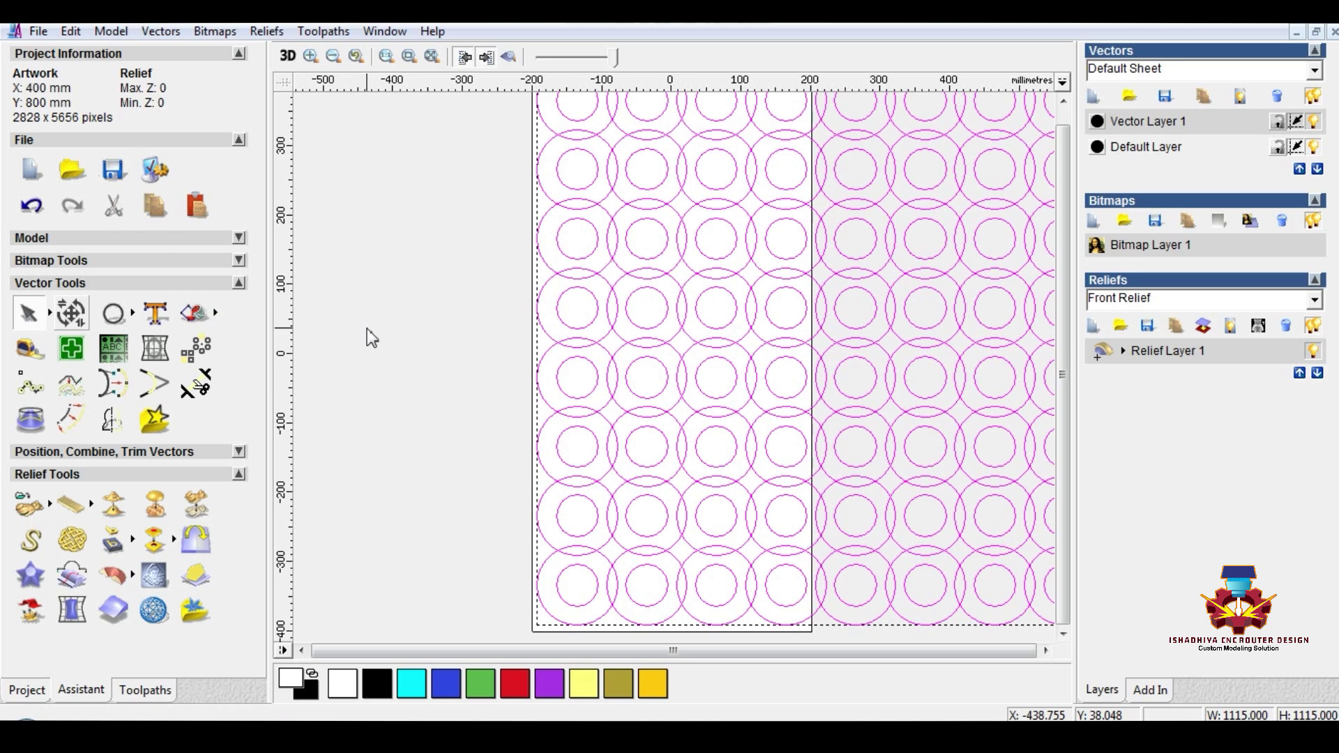
scroll(367, 329, "down", 1)
left_click(922, 311)
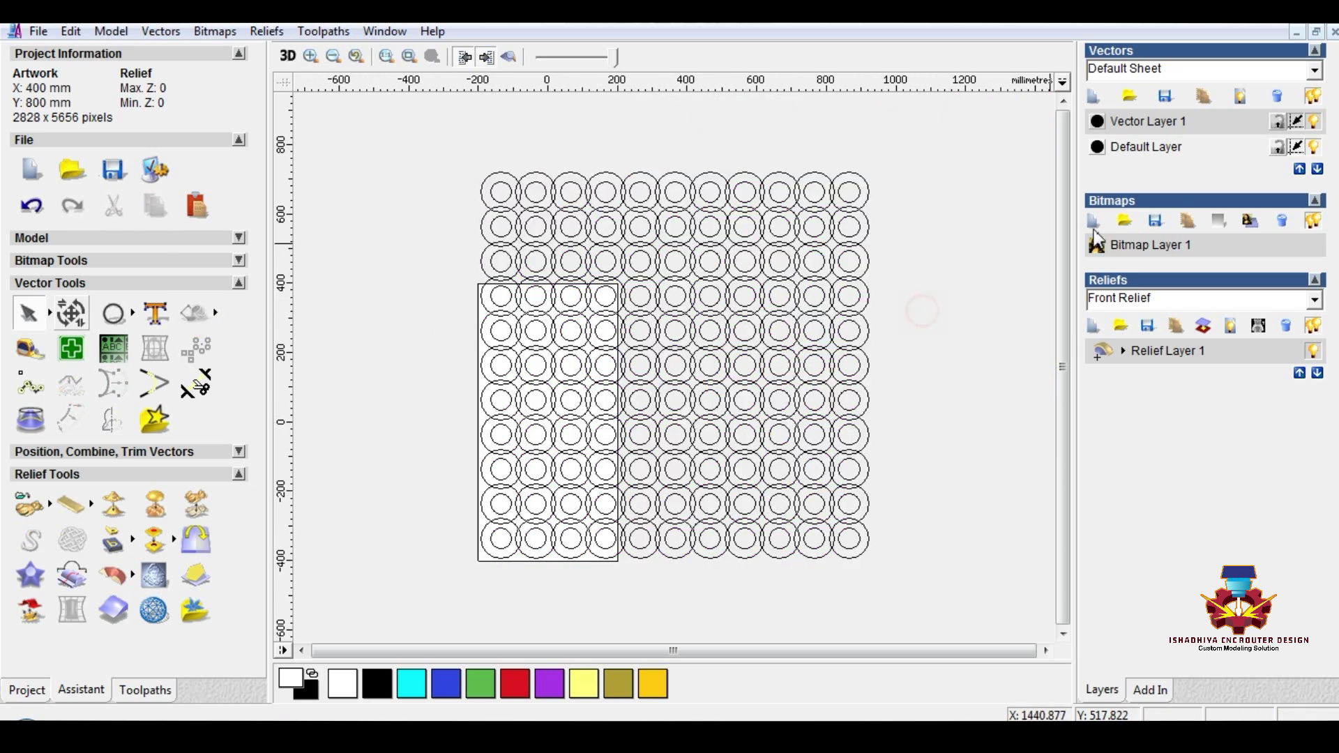
- Check the layers by toggling Vector Layer 1's visibility, and rotate the whole circle grid by 45 degrees
left_click(1315, 121)
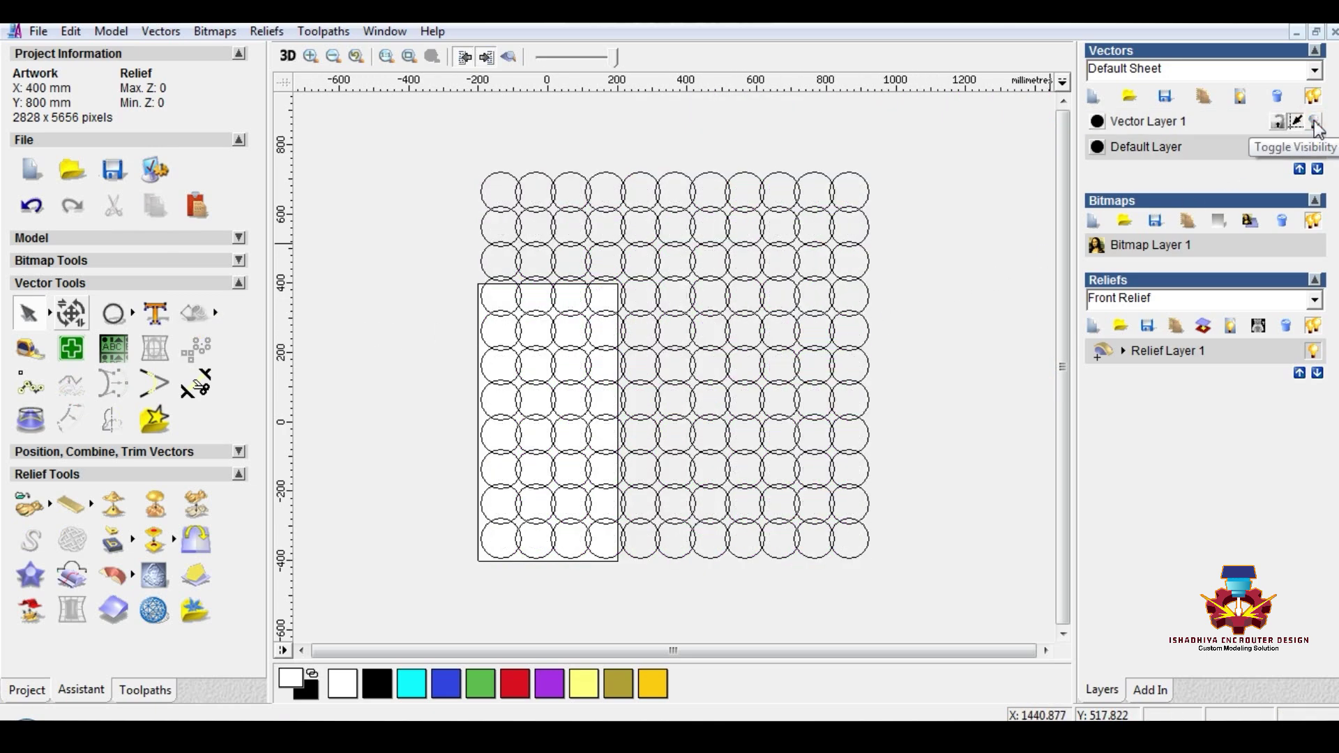
left_click(1315, 121)
left_click_drag(448, 149, 934, 596)
left_click(74, 315)
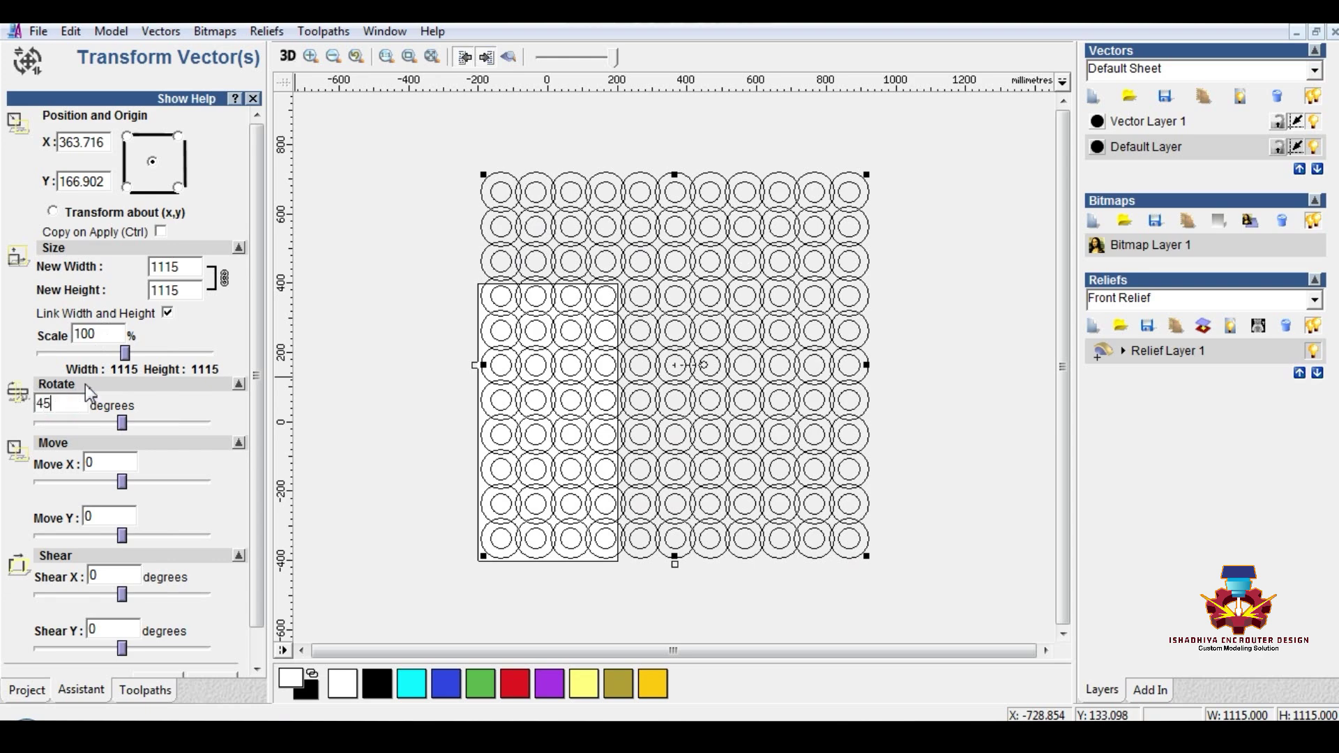
scroll(90, 392, "down", 1)
left_click(154, 649)
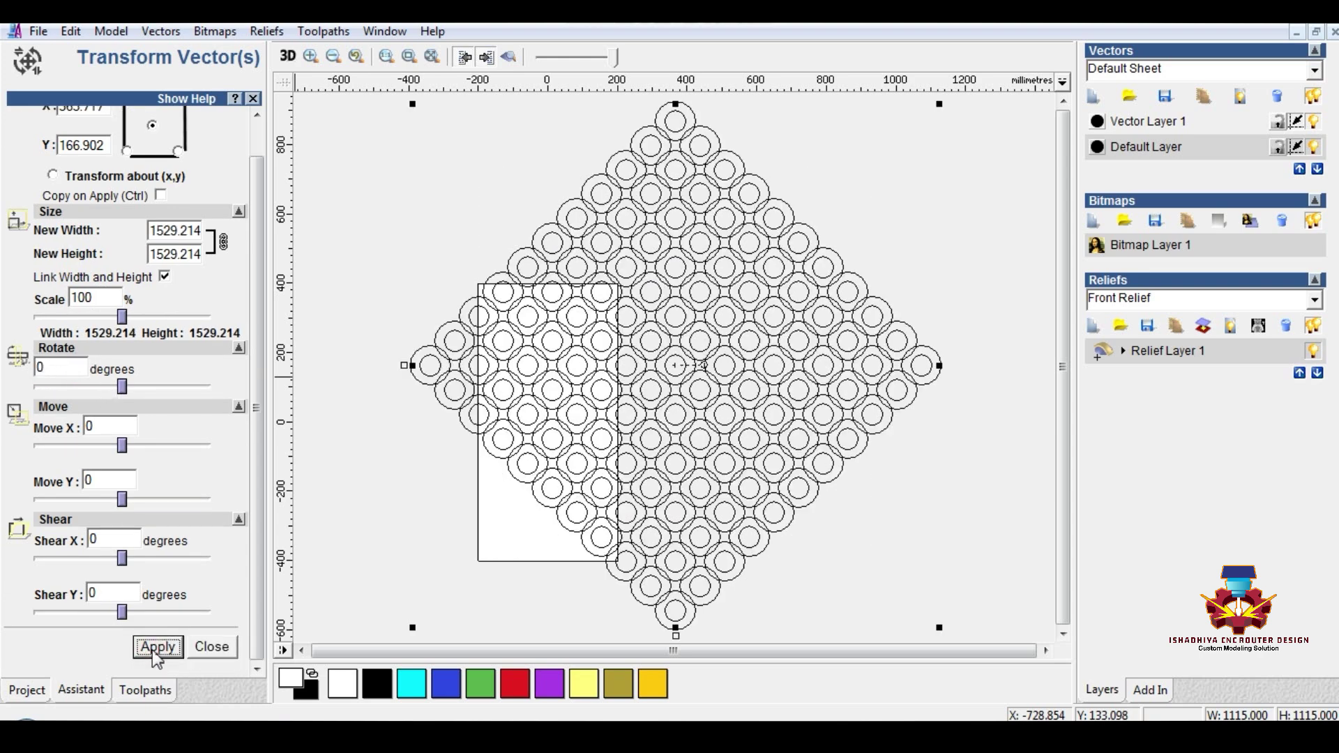
left_click(211, 647)
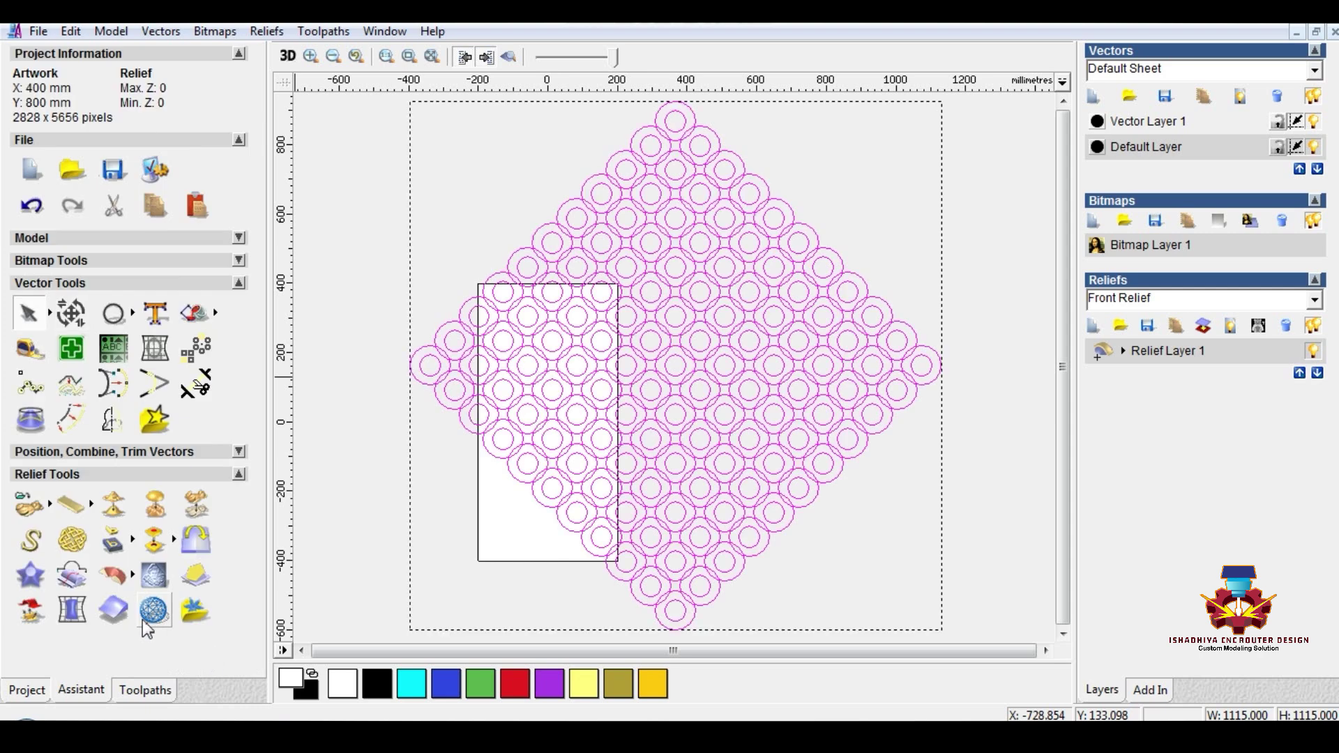
- Centre the rotated circle grid on the artwork page and clear the selection
left_click(239, 452)
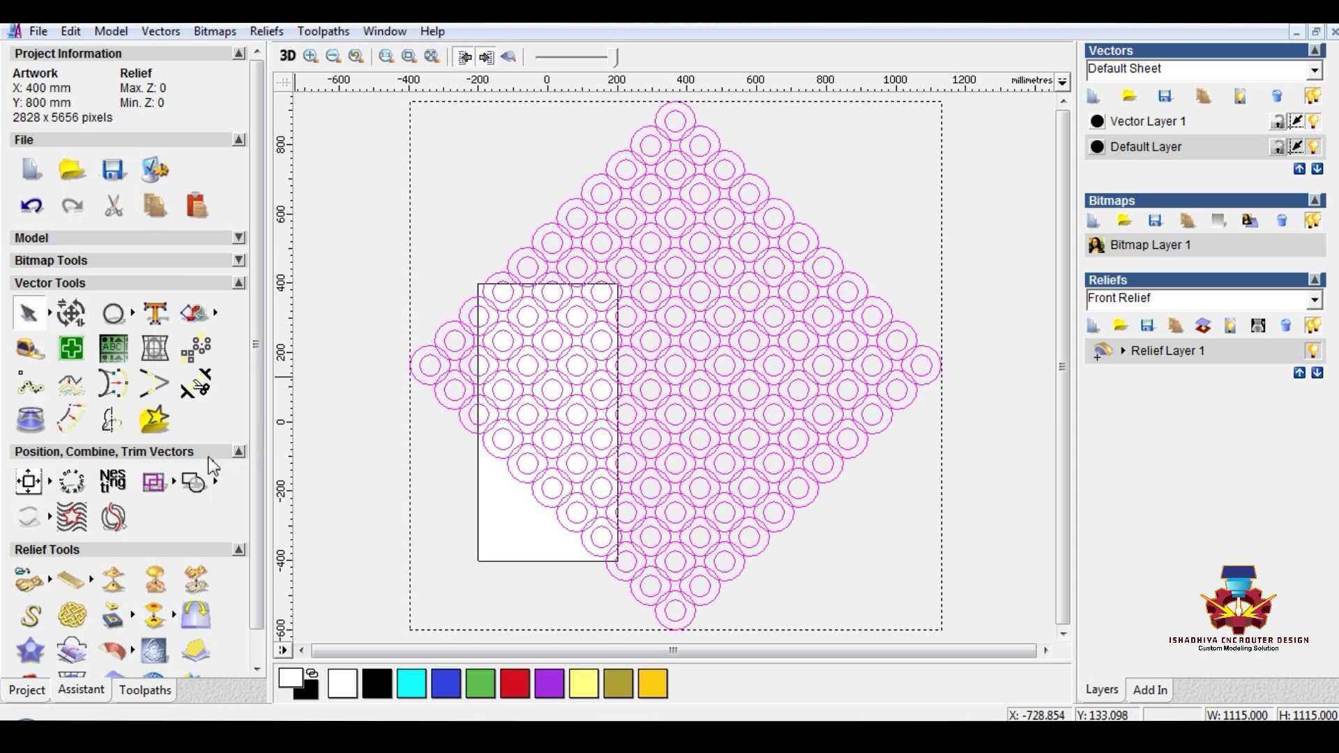
left_click(50, 481)
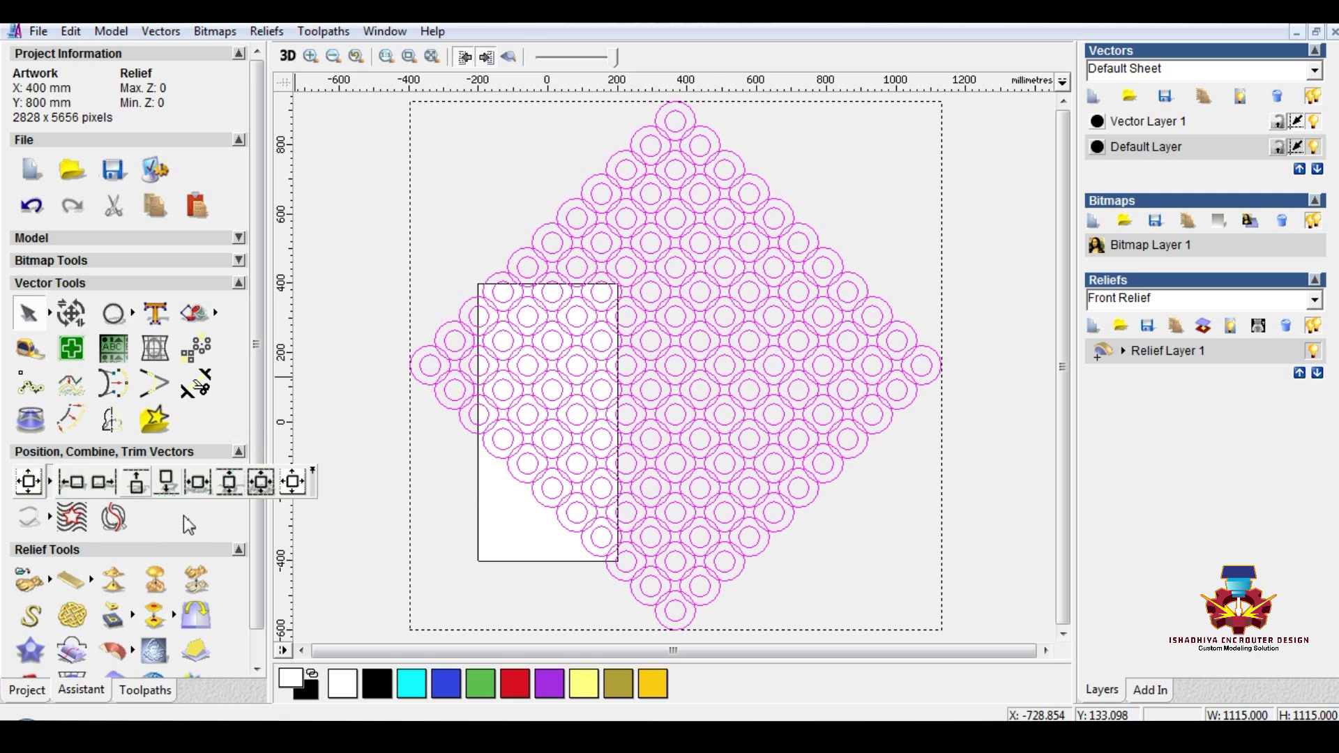
left_click(294, 482)
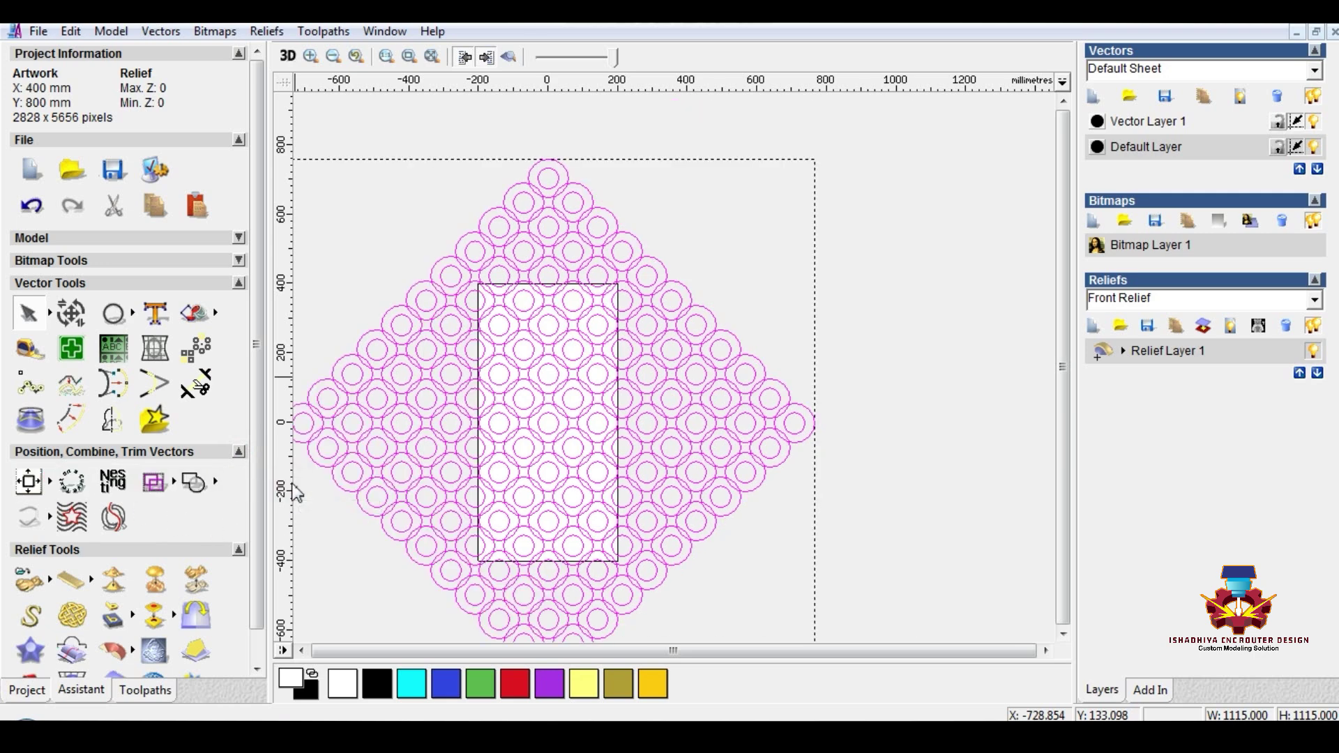
left_click(895, 279)
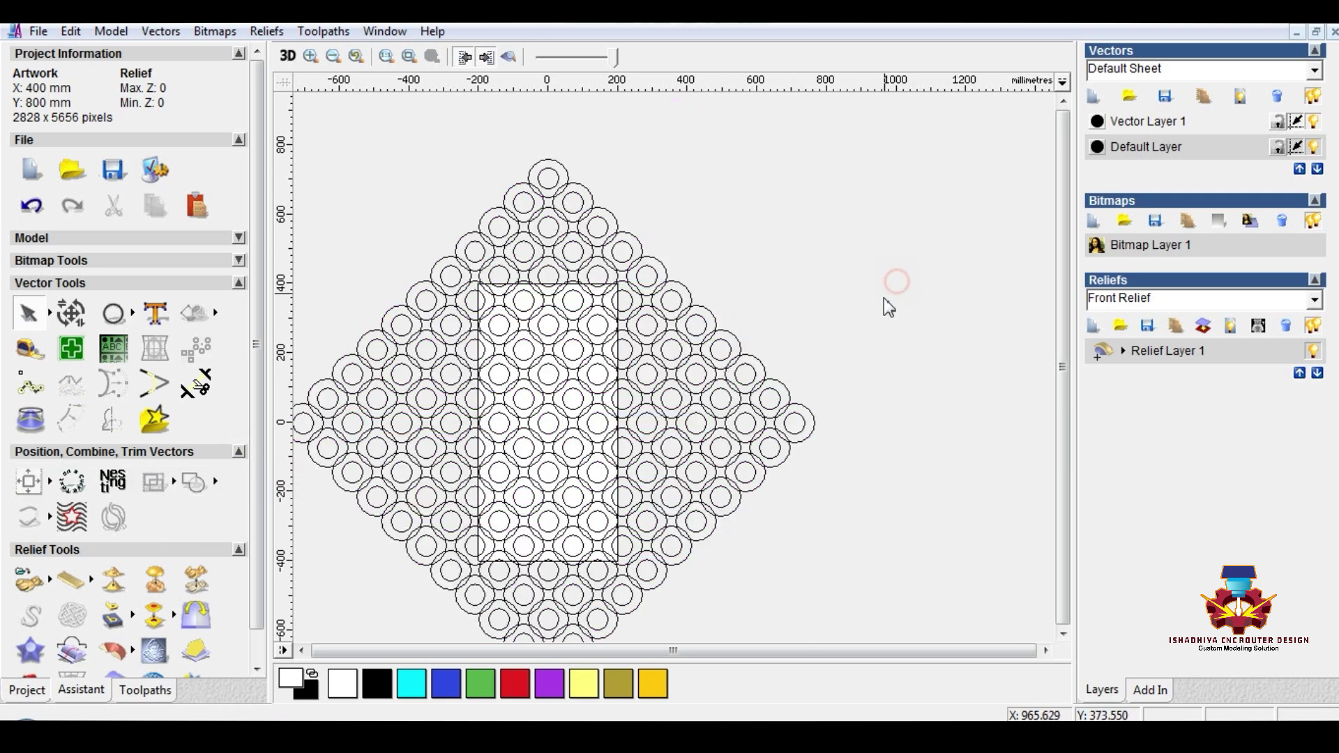
- Delete the circles lying outside the page on all four sides, keeping those that overlap its edges
scroll(864, 341, "down", 2)
left_click_drag(388, 184, 910, 295)
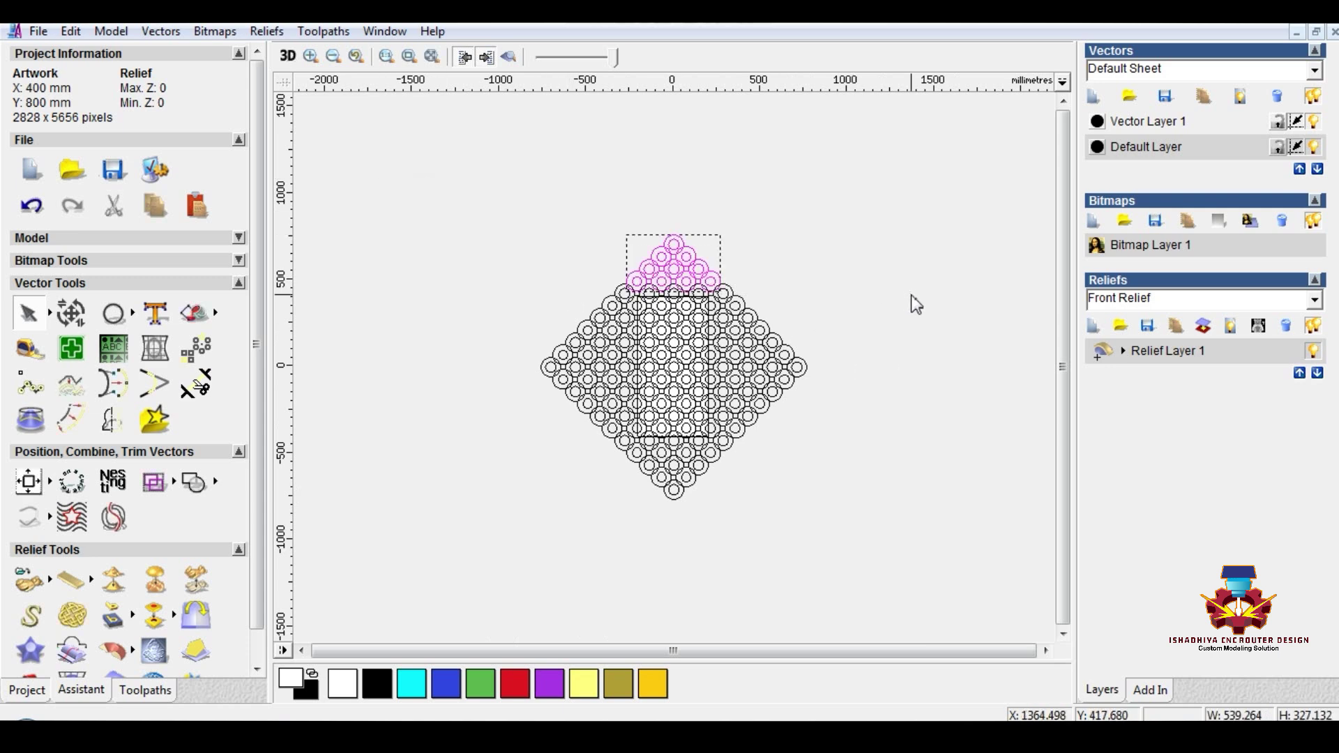
left_click(917, 299)
left_click_drag(929, 222, 713, 554)
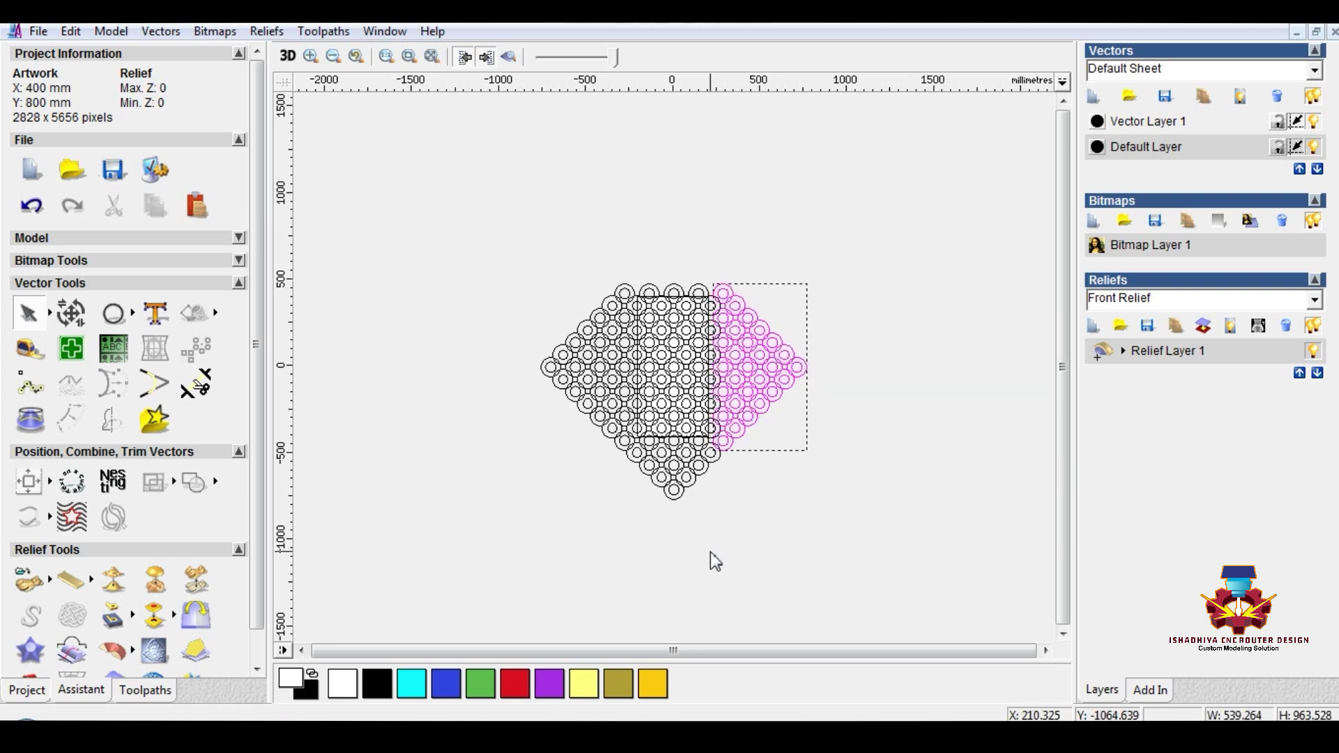
key("Delete")
left_click_drag(485, 584, 835, 442)
key("Delete")
left_click_drag(446, 205, 635, 600)
key("Delete")
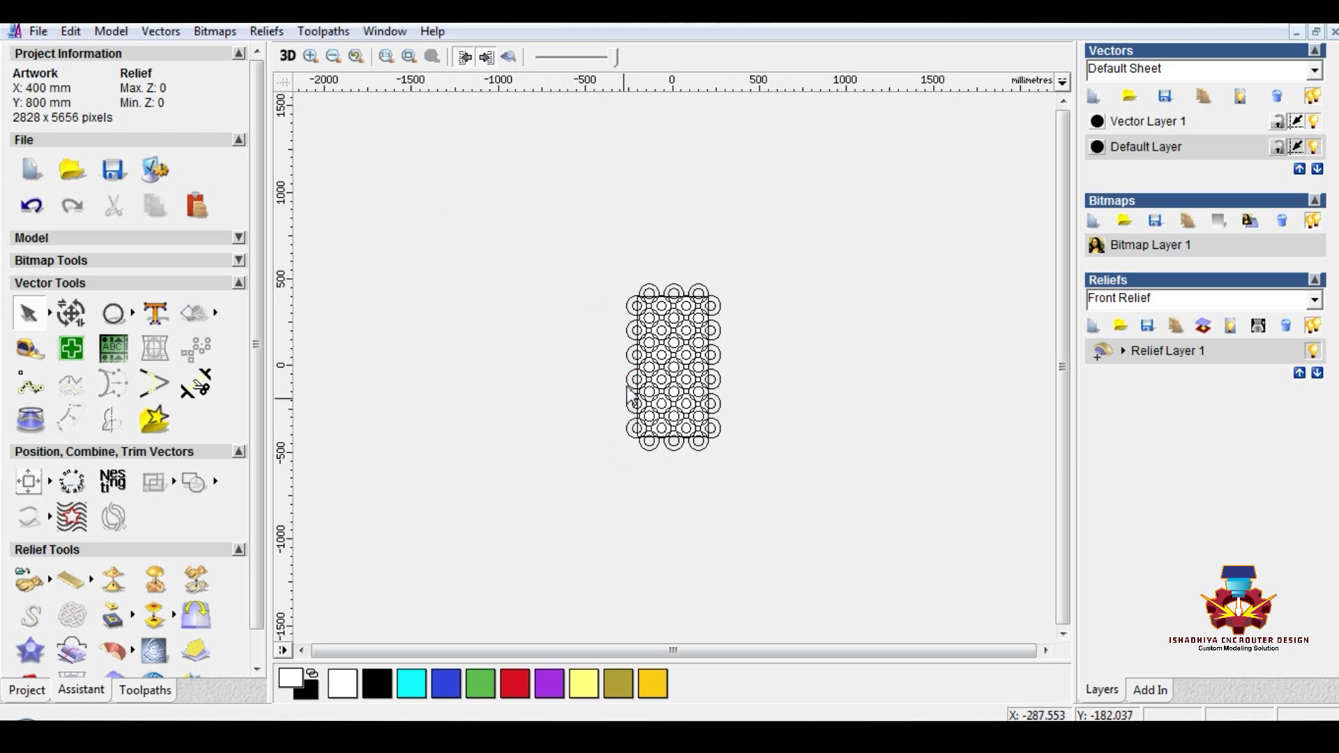
- Check the visibility of both vector layers and hide Vector Layer 1 so only the large circles remain displayed
scroll(682, 361, "up", 2)
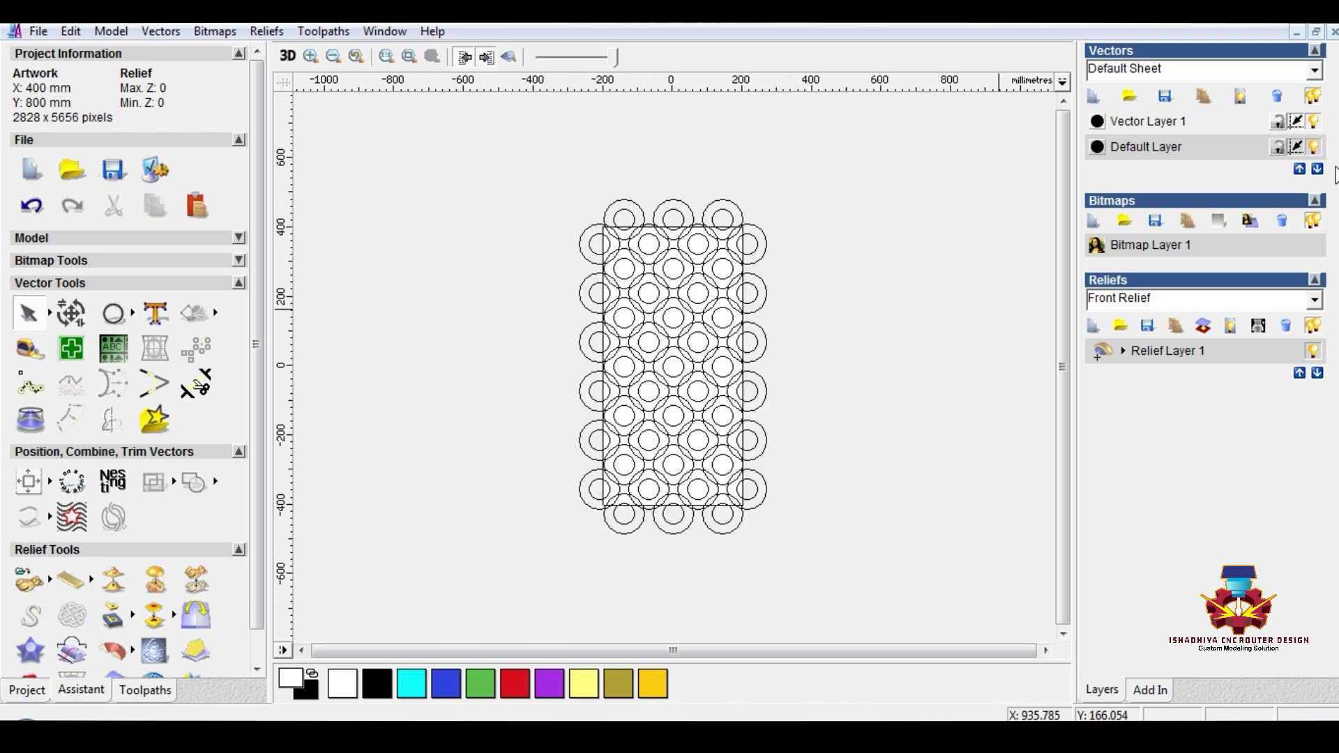
left_click(1313, 148)
left_click(1313, 148)
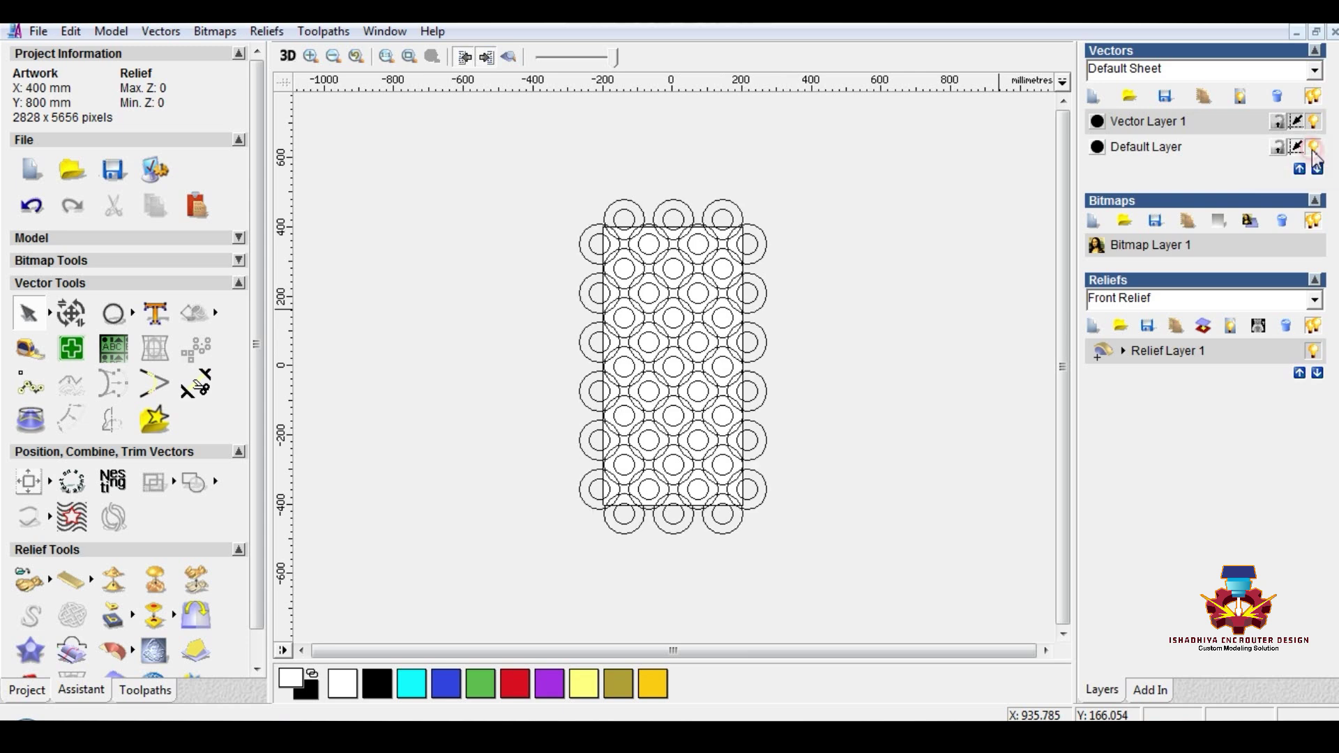
left_click(1315, 122)
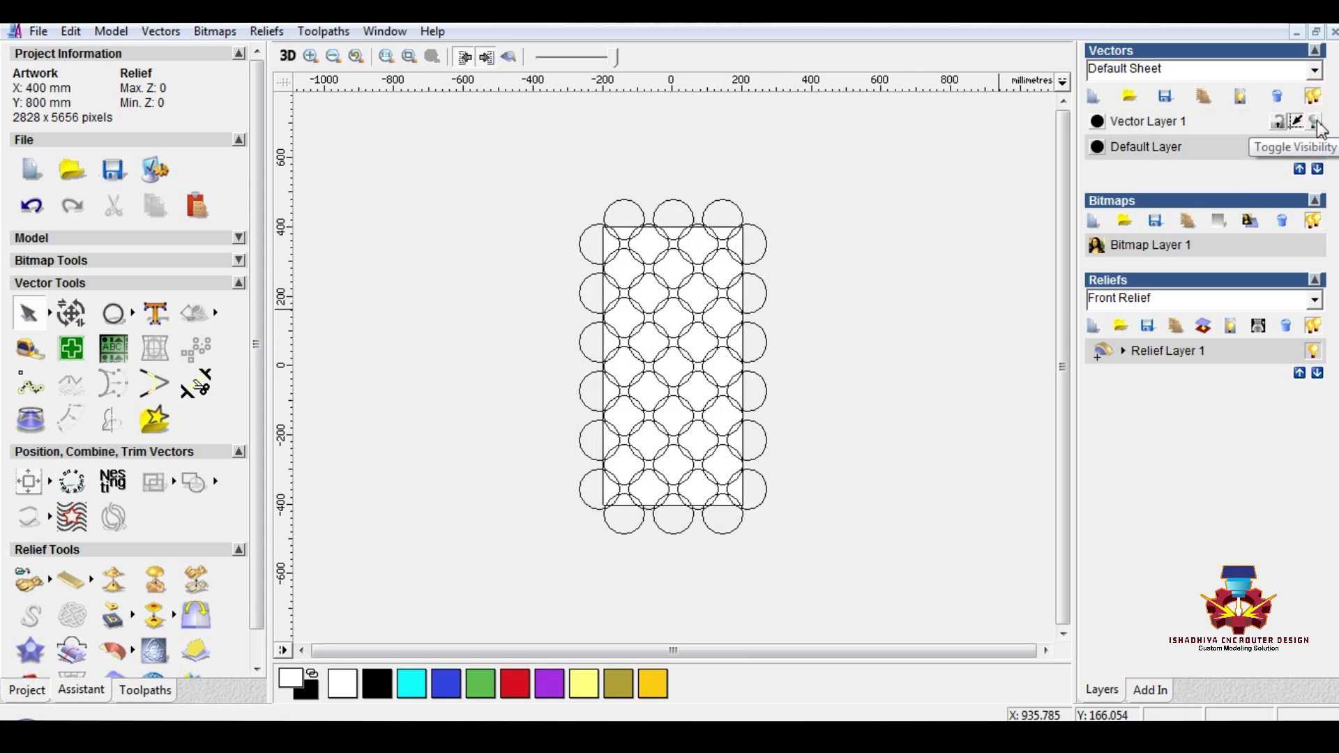
left_click(1316, 122)
left_click(1315, 122)
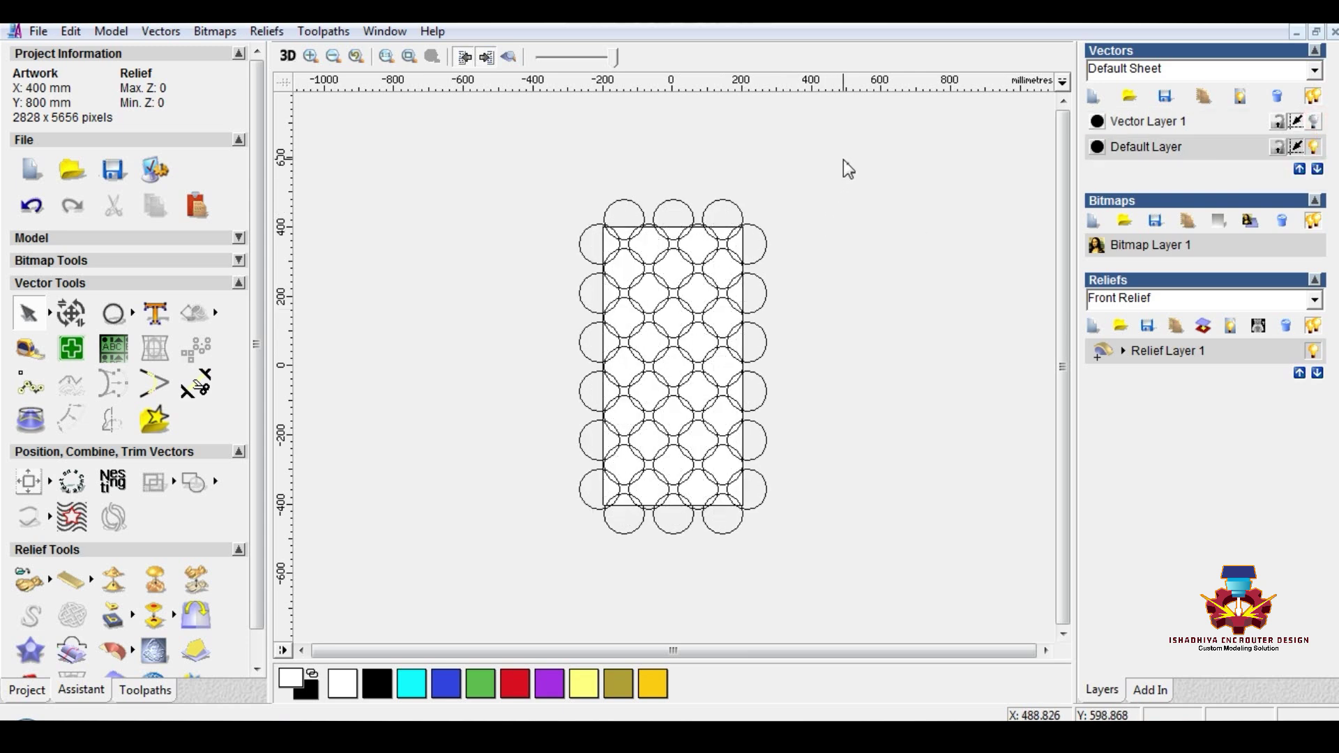
- Add a flat relief with a start height of 4 mm to all the large circles using the Shape Editor
left_click_drag(844, 161, 556, 564)
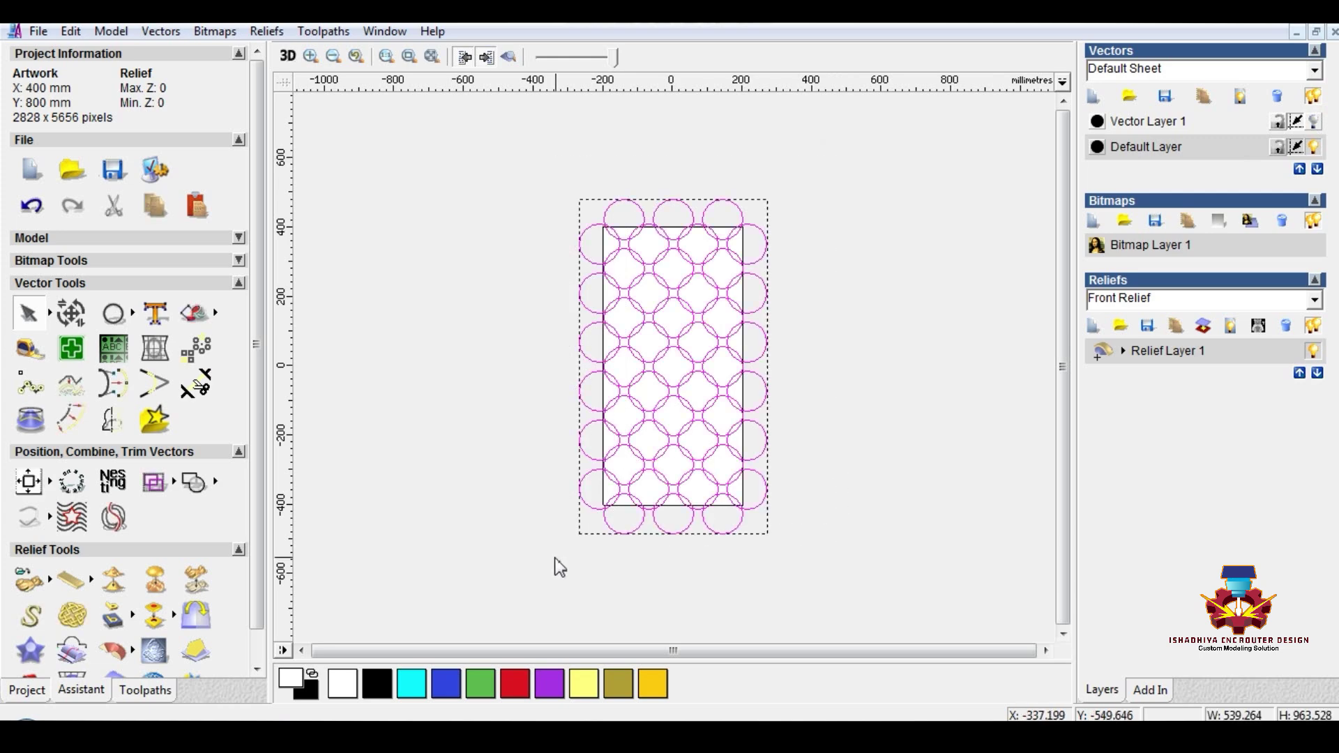
right_click(654, 390)
left_click(701, 360)
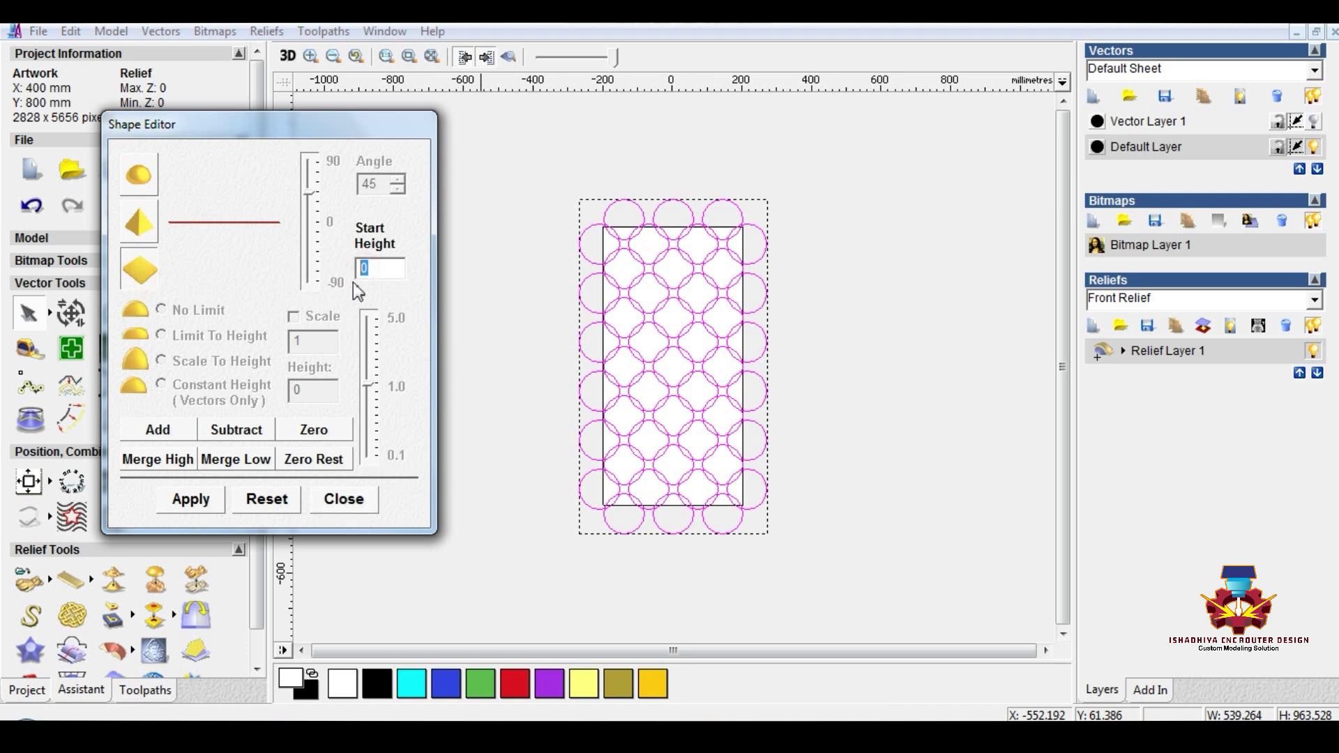
type("4")
left_click(178, 433)
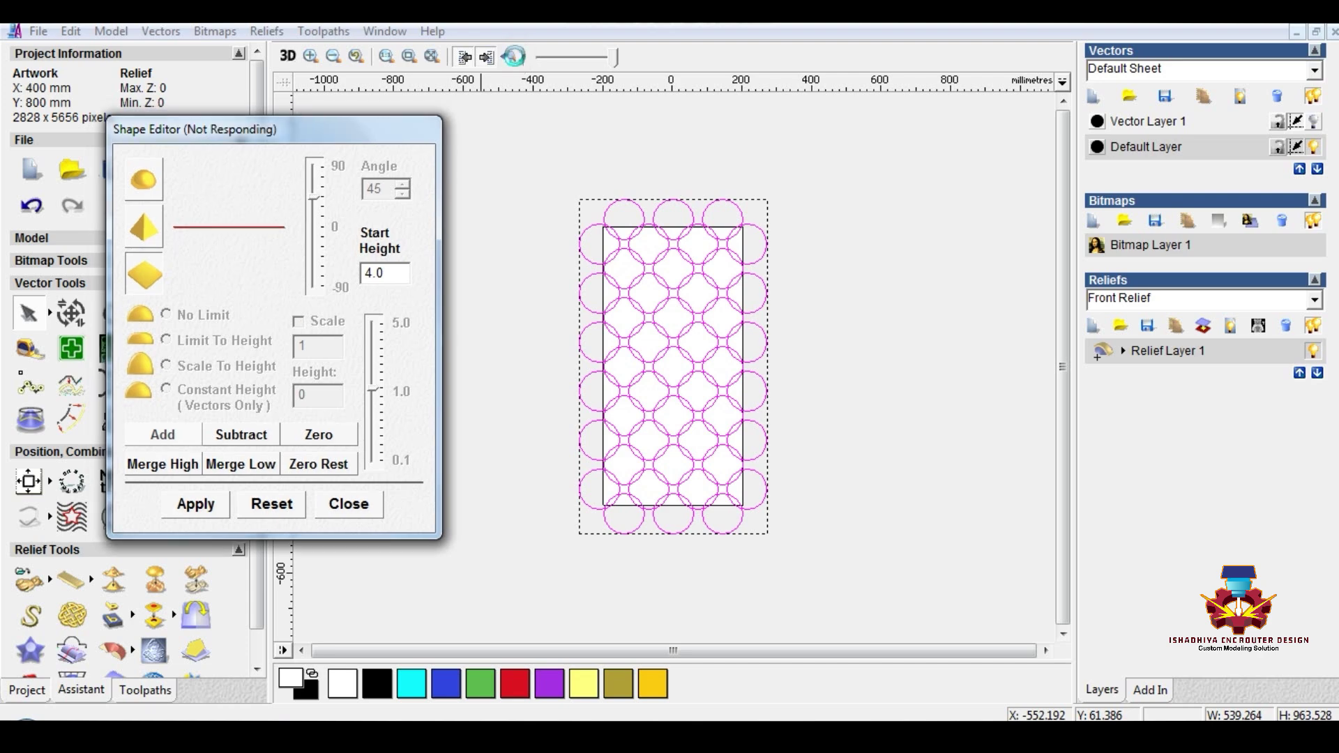
left_click(511, 132)
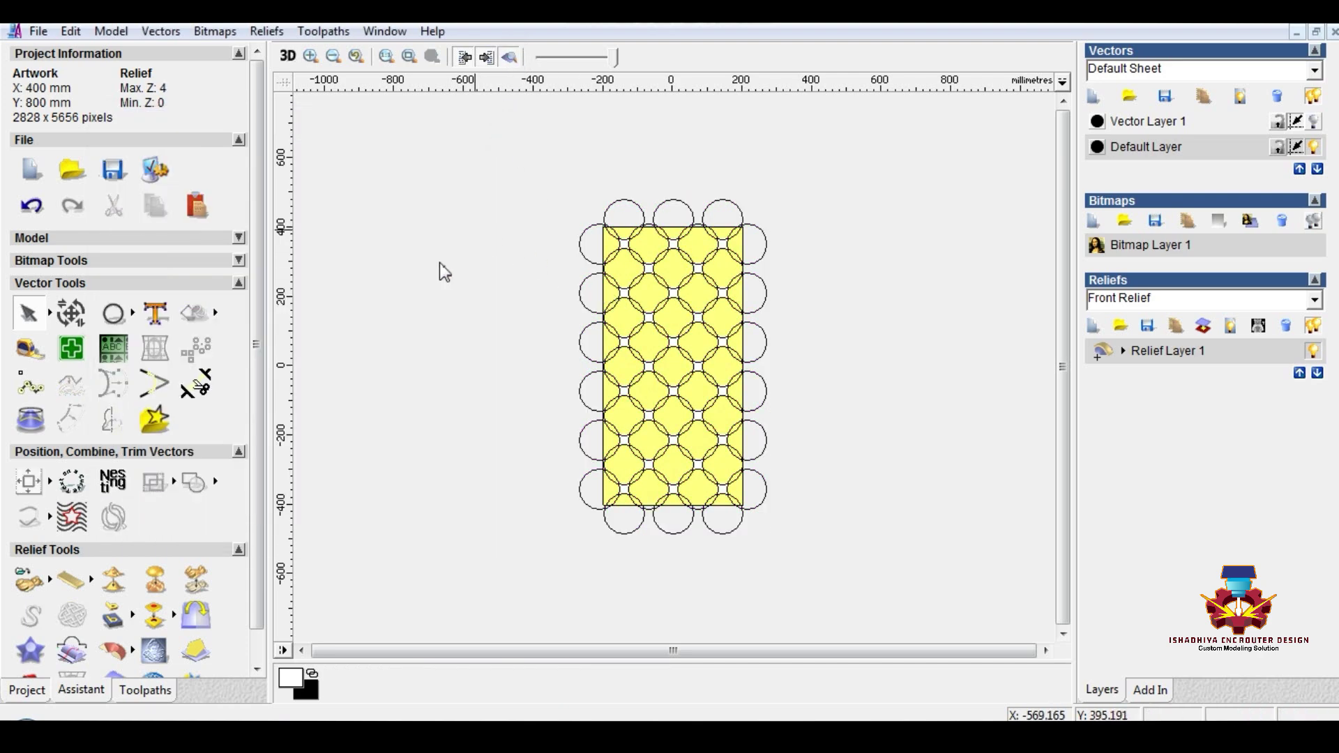
- Arrange the 2D and 3D views side by side and examine the new relief in 3D
left_click(394, 34)
left_click(418, 78)
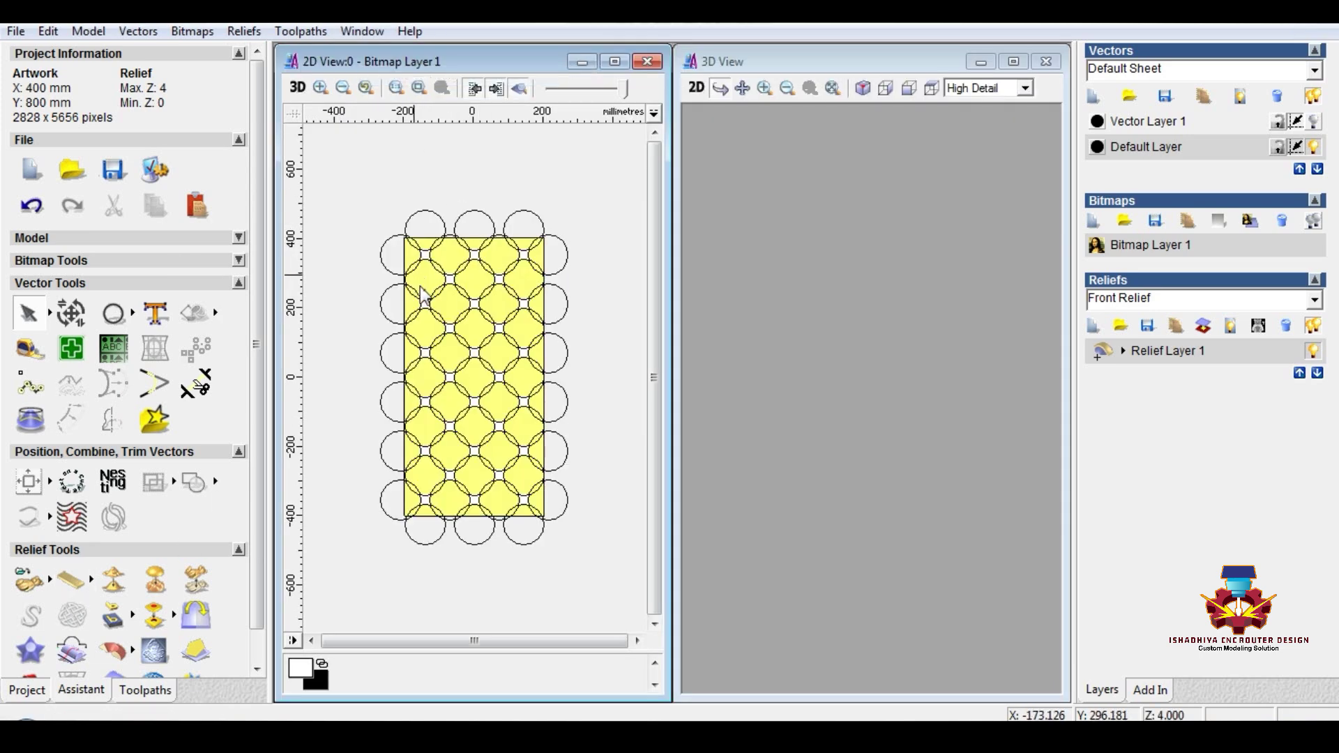
left_click(919, 422)
left_click_drag(863, 413, 861, 408)
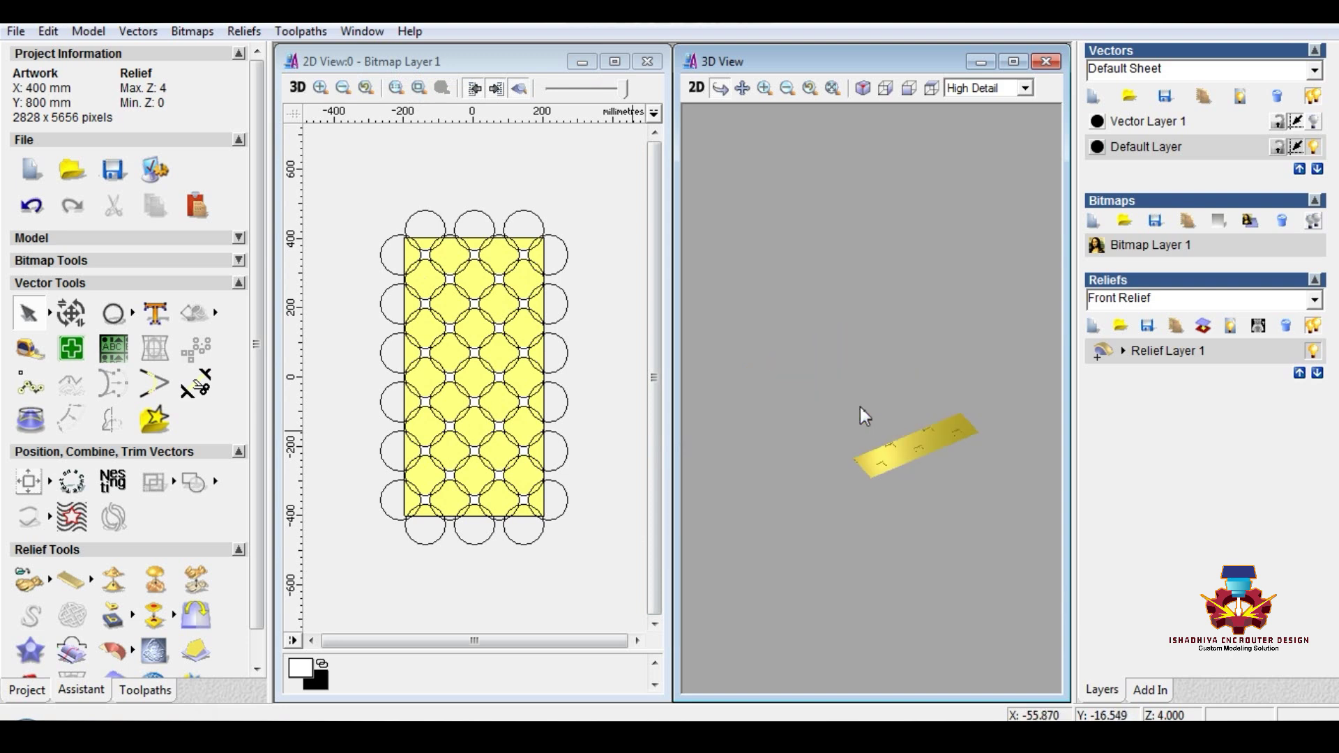
scroll(851, 411, "up", 5)
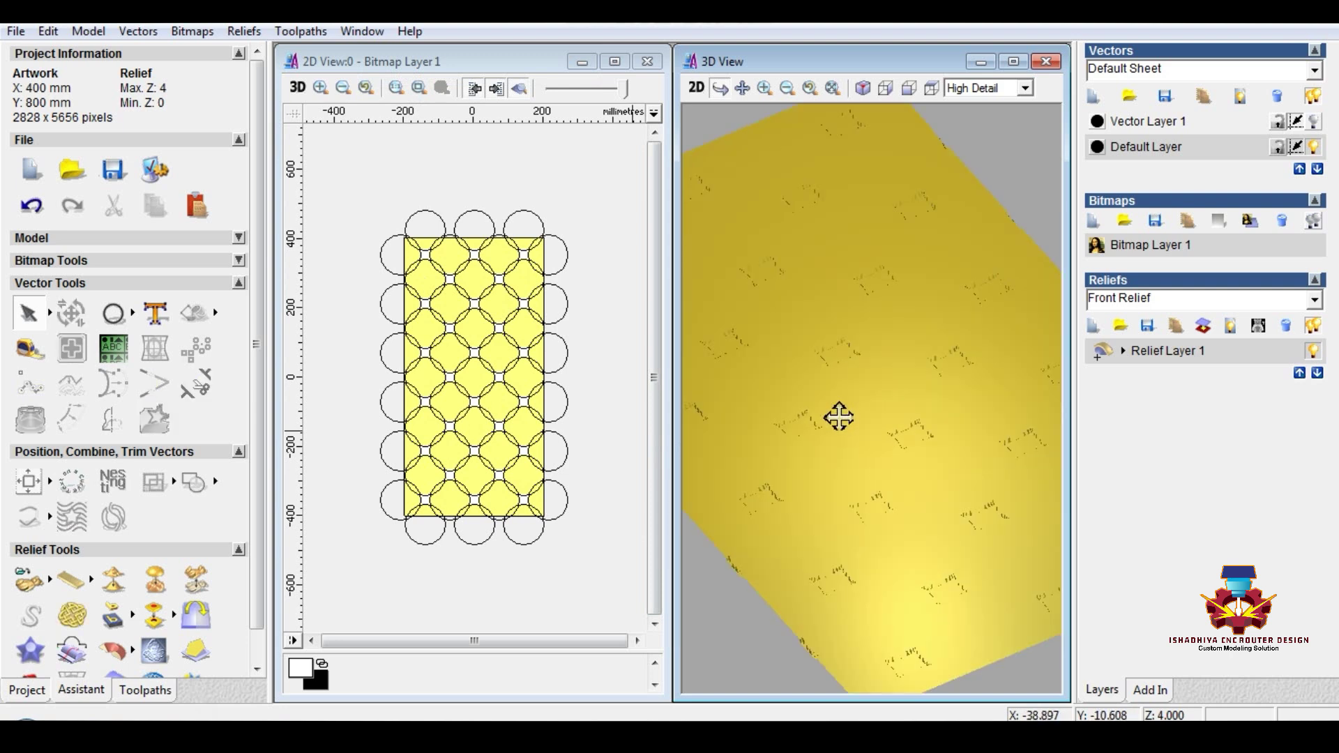
left_click(485, 590)
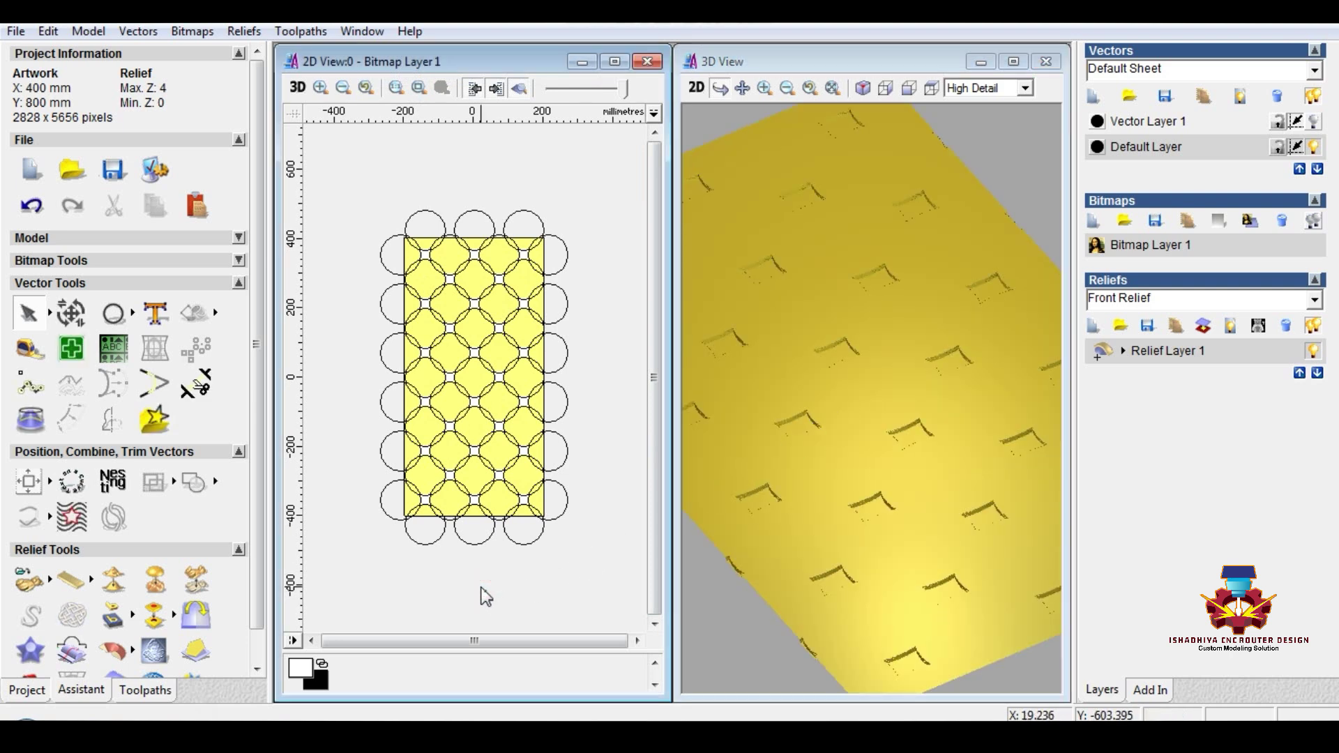
- Apply Zero Rest in the Shape Editor to all the large circles and inspect the result in the 3D view
left_click(114, 579)
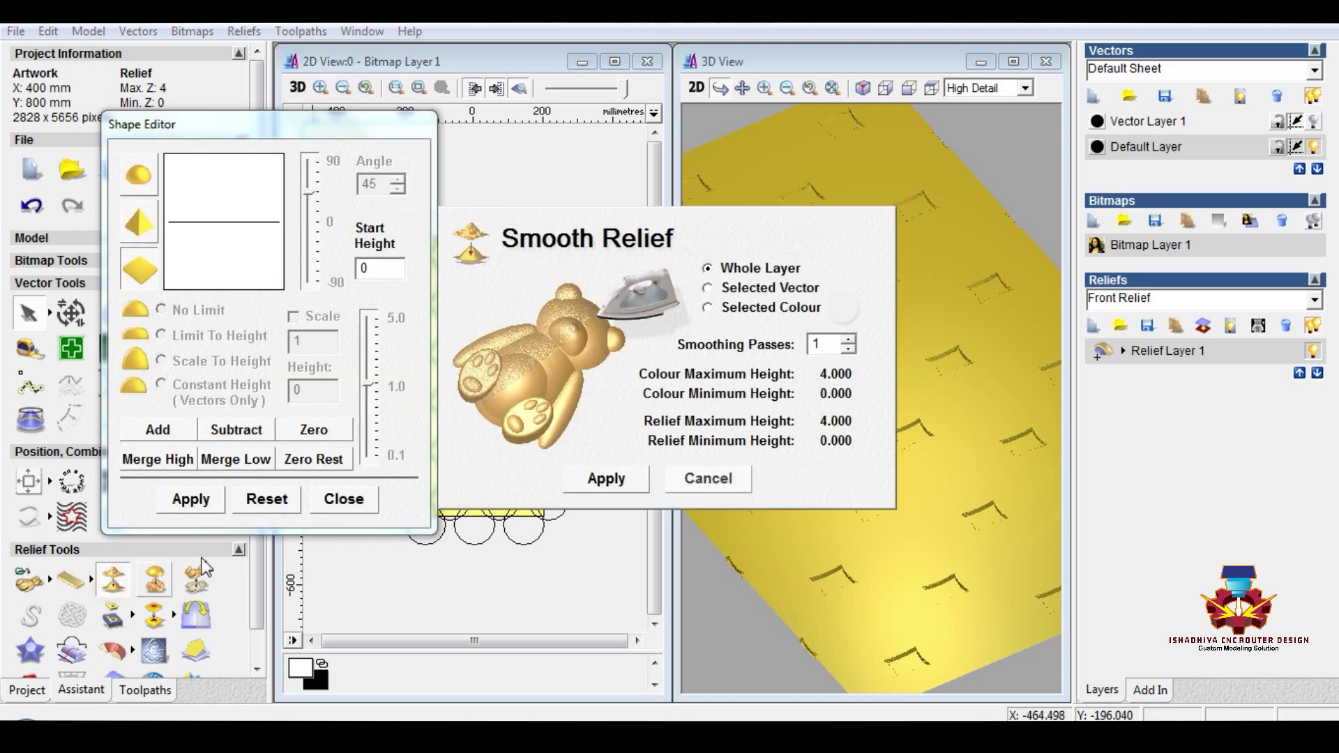
left_click(690, 478)
left_click_drag(418, 124, 308, 115)
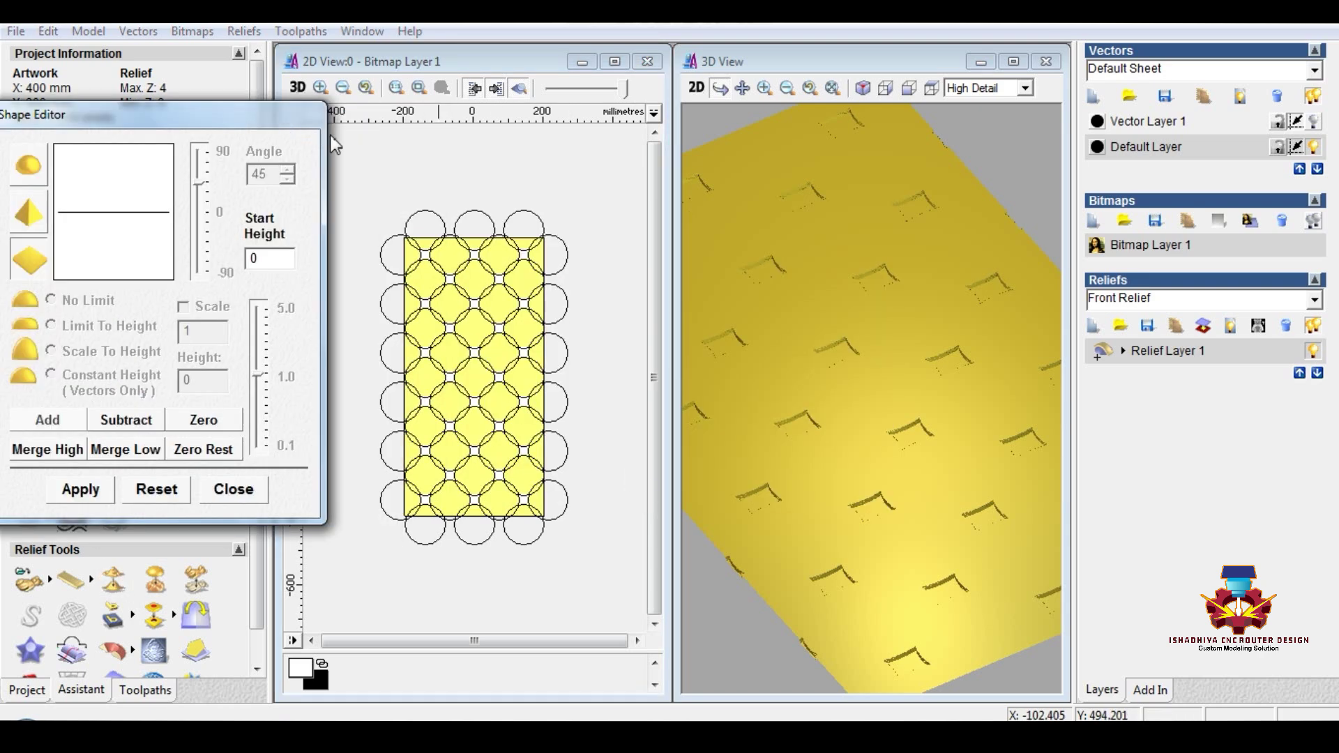
left_click(534, 167)
left_click_drag(563, 230, 350, 572)
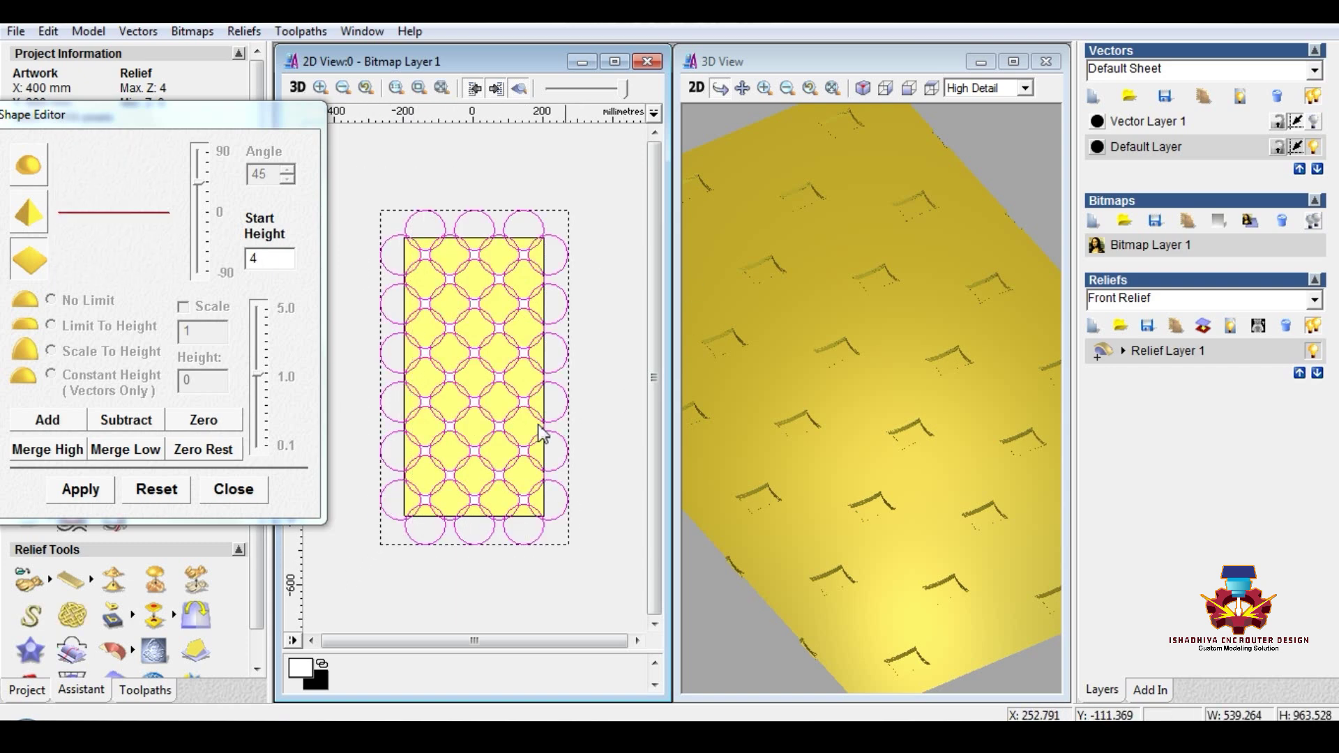
scroll(439, 335, "up", 2)
scroll(425, 327, "up", 2)
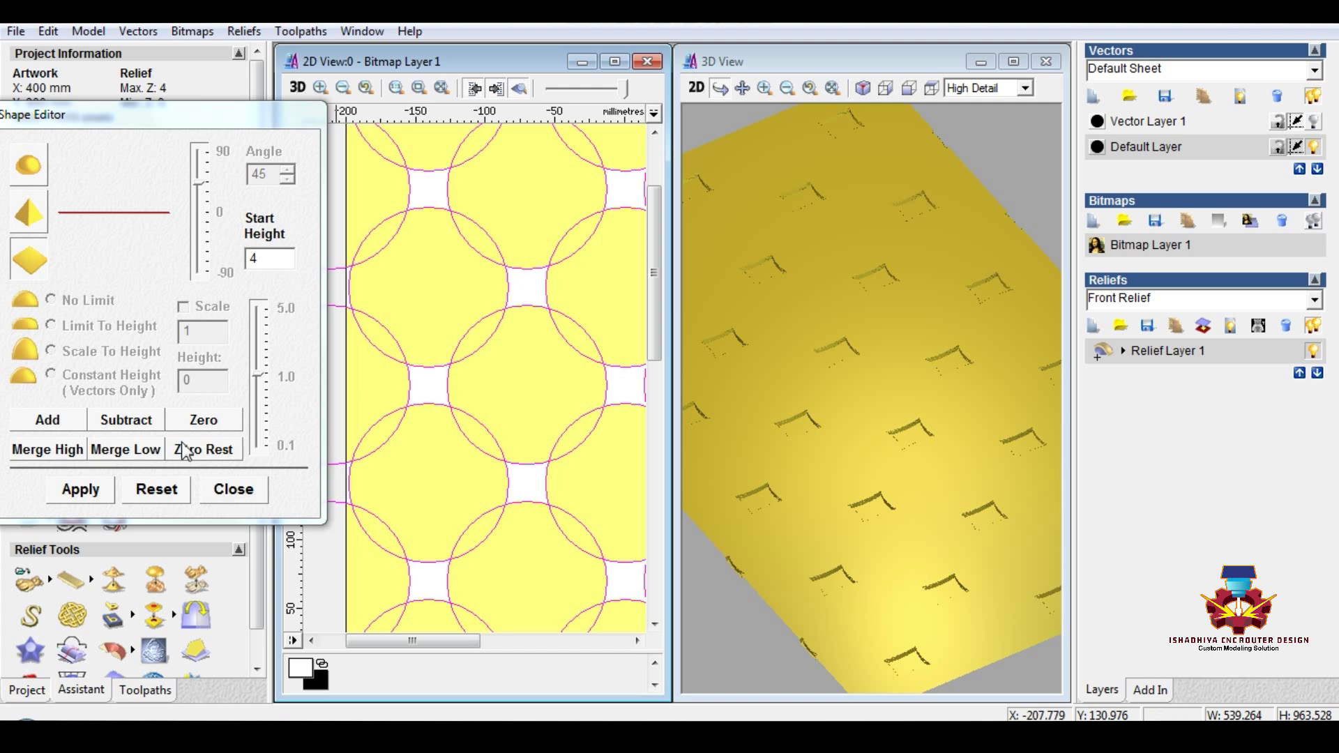
left_click(201, 451)
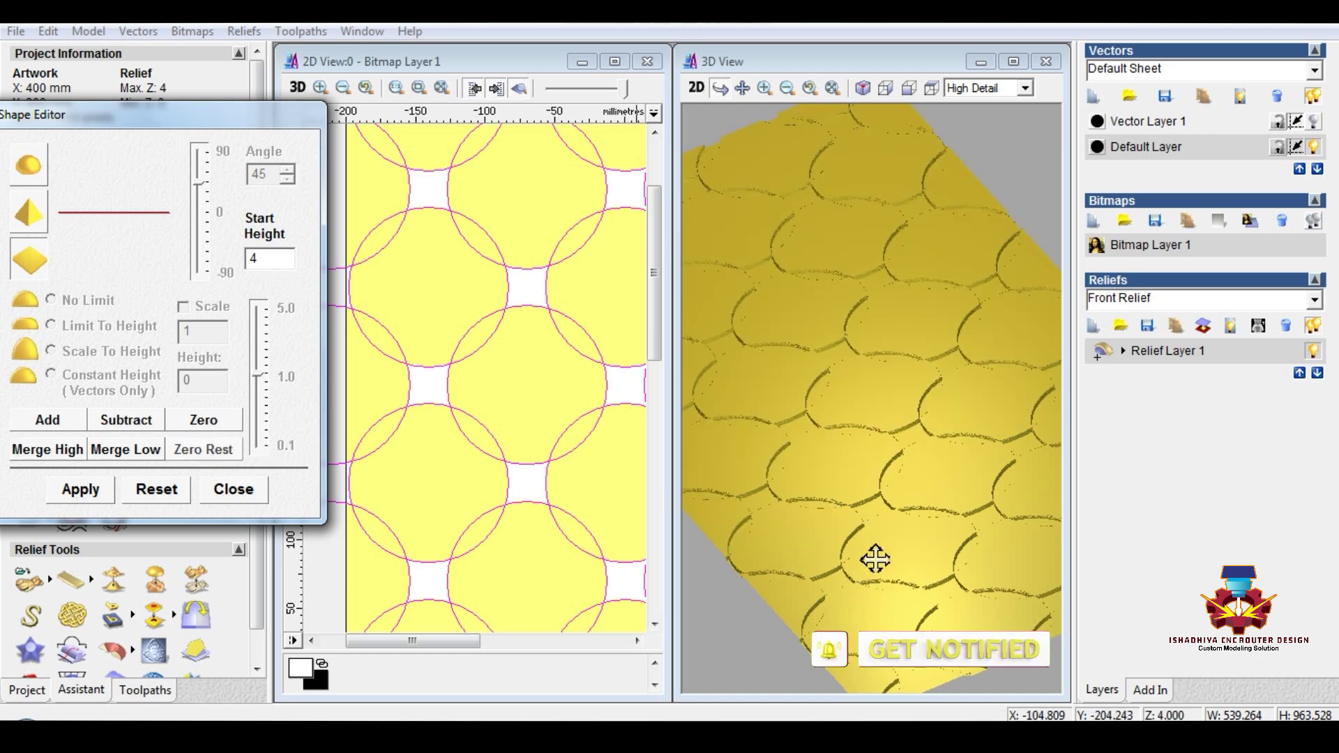
left_click(494, 381)
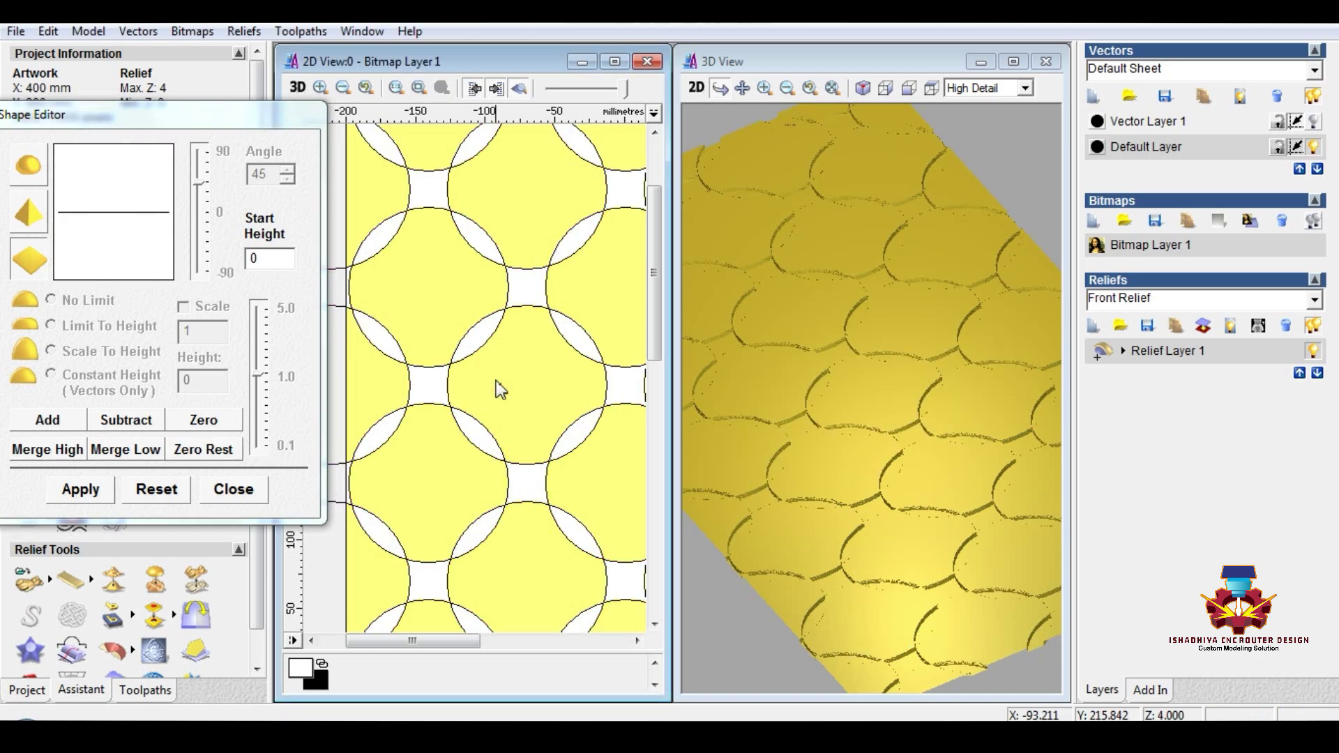
scroll(523, 408, "down", 3)
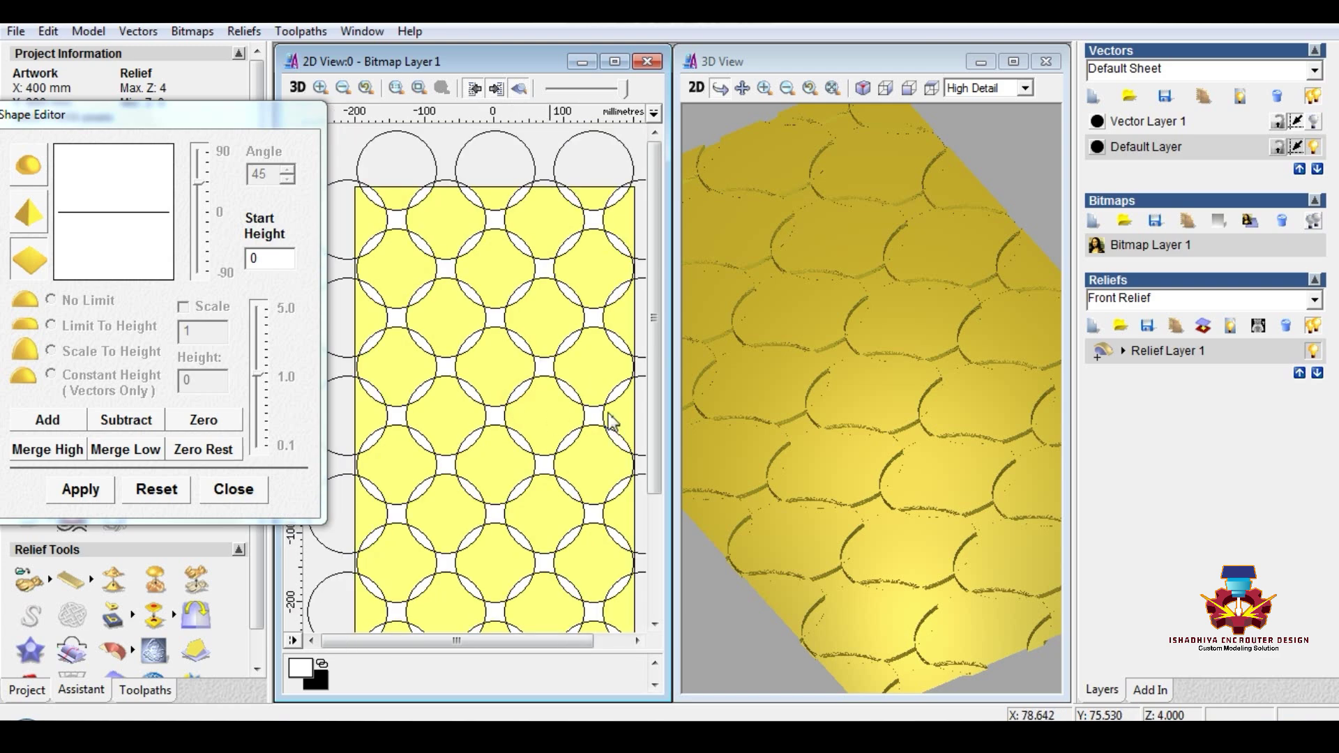
scroll(921, 439, "up", 5)
left_click_drag(884, 481, 848, 442)
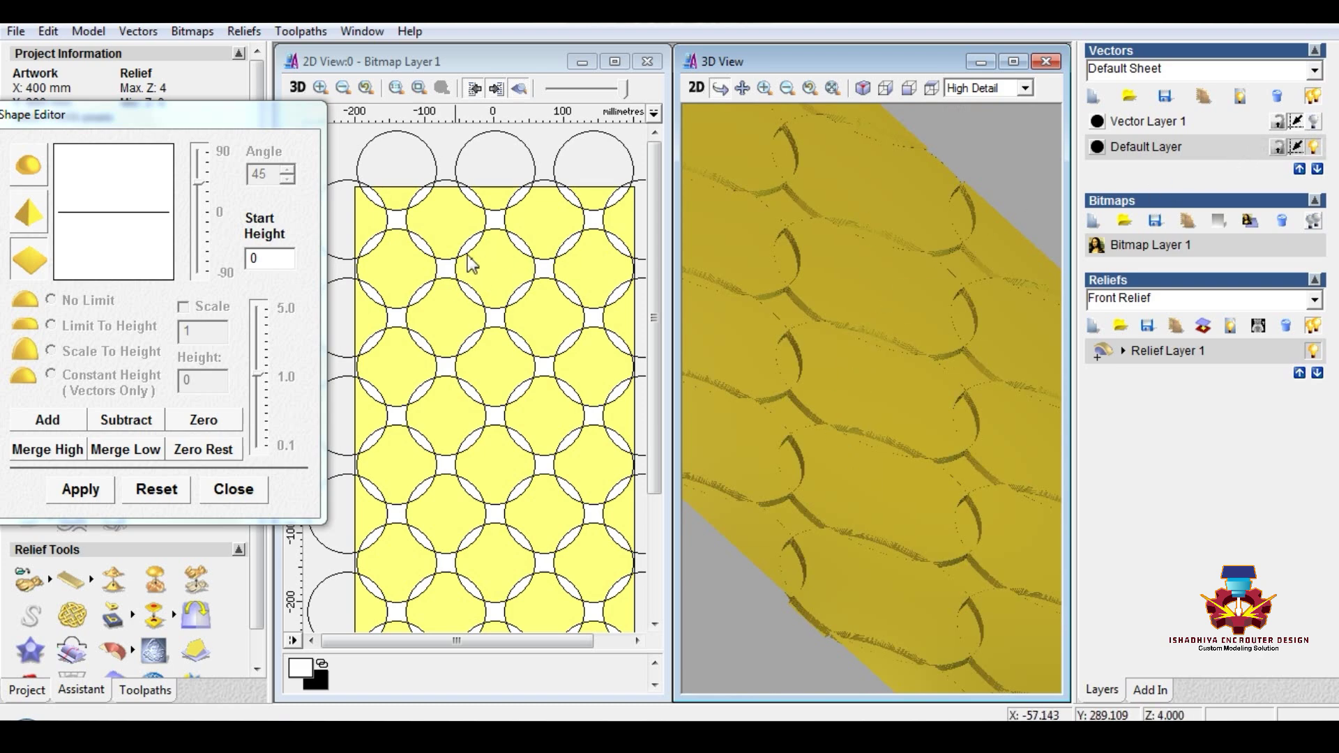
- Hide the Default Layer, show Vector Layer 1, and zero the relief inside all the small circles with the Shape Editor
left_click(1315, 147)
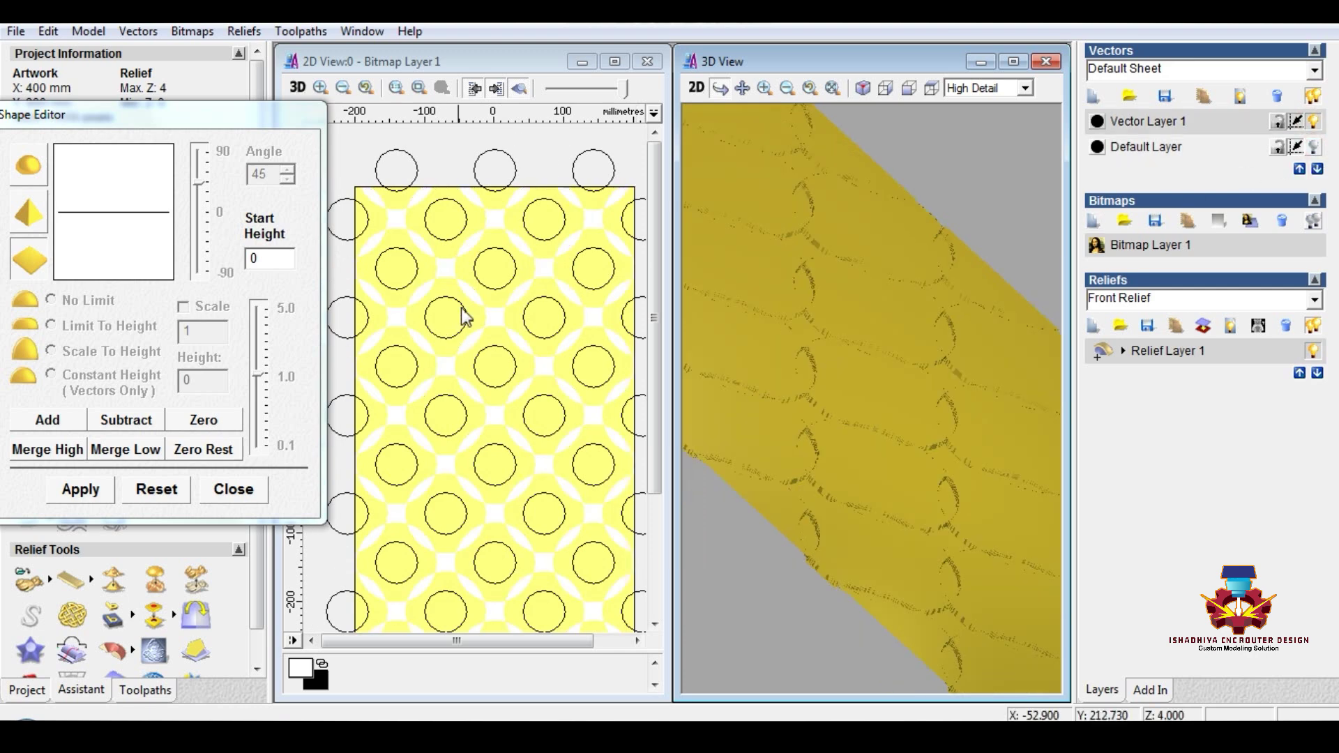
scroll(464, 293, "down", 2)
scroll(464, 306, "down", 2)
left_click_drag(566, 249, 413, 537)
left_click(781, 435)
scroll(781, 435, "up", 2)
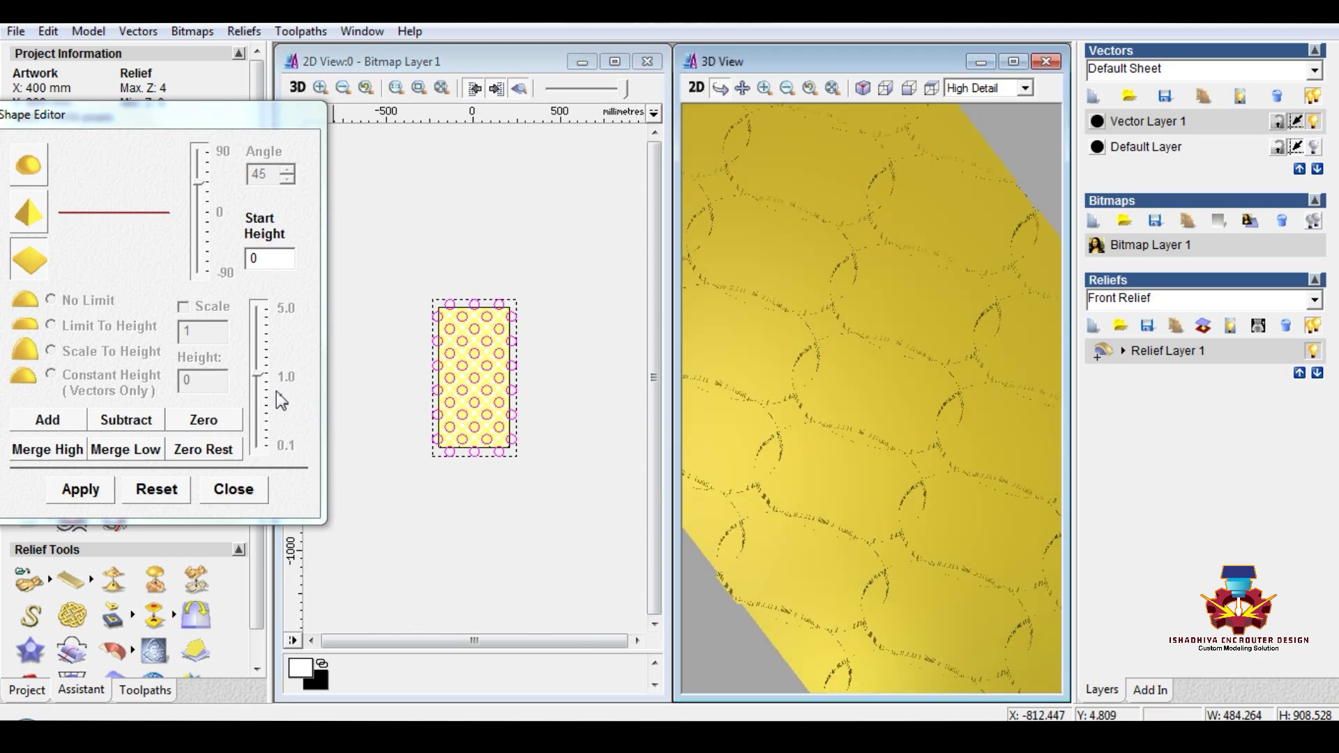
left_click(225, 425)
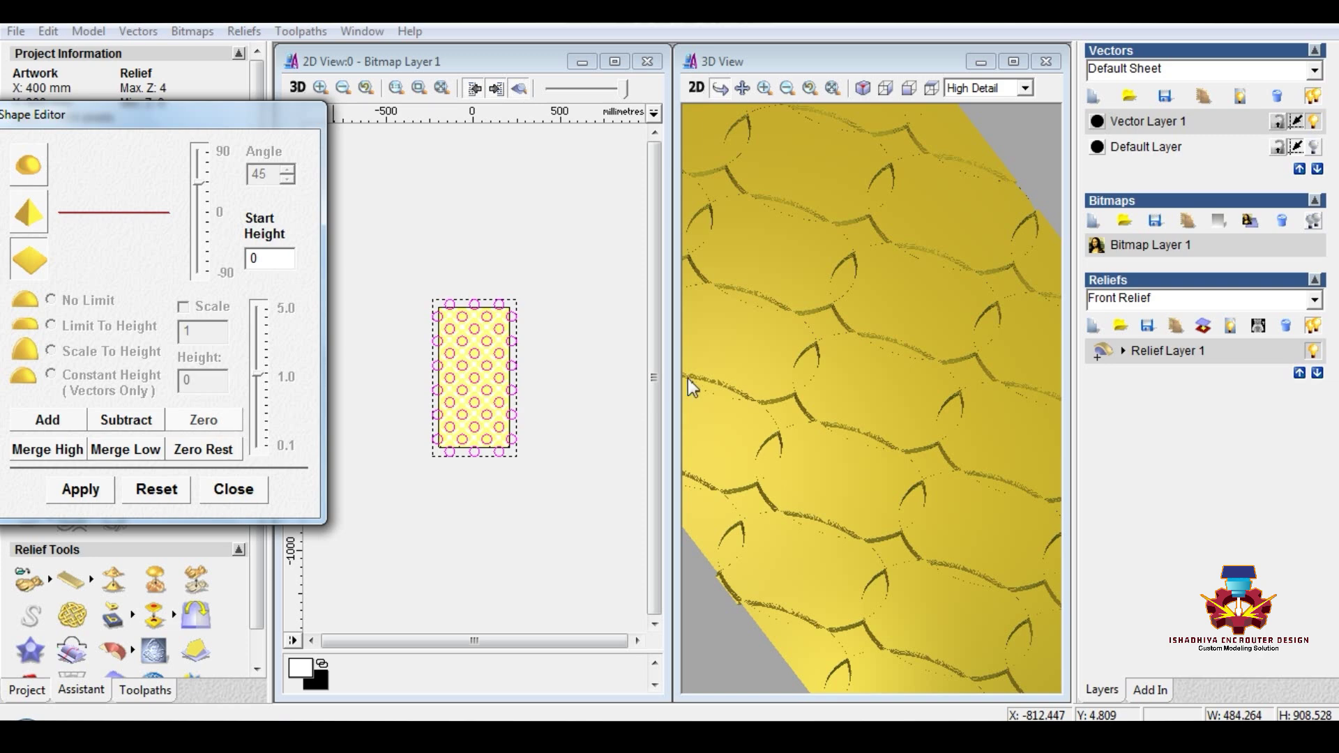
left_click(234, 491)
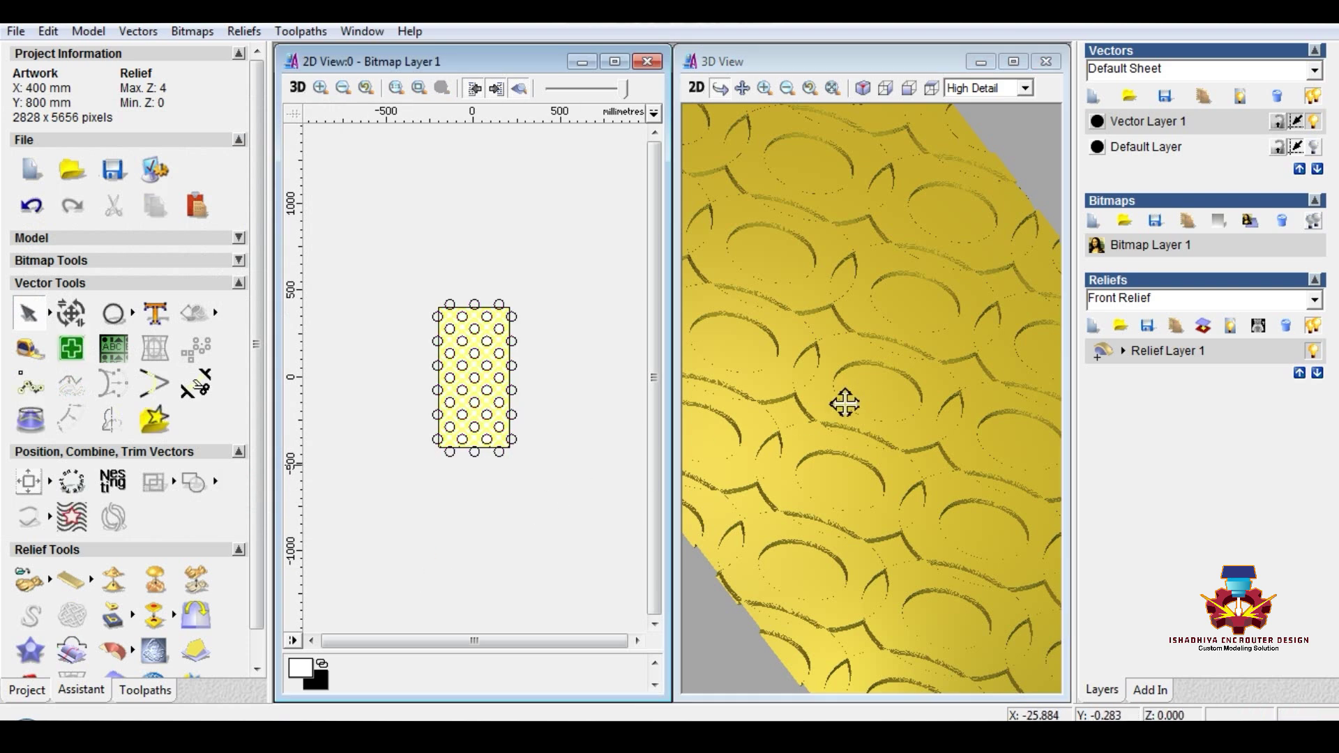
- Duplicate Relief Layer 1, hide the original, and view the copy in a maximised 3D view with the zero plane off
left_click(1176, 331)
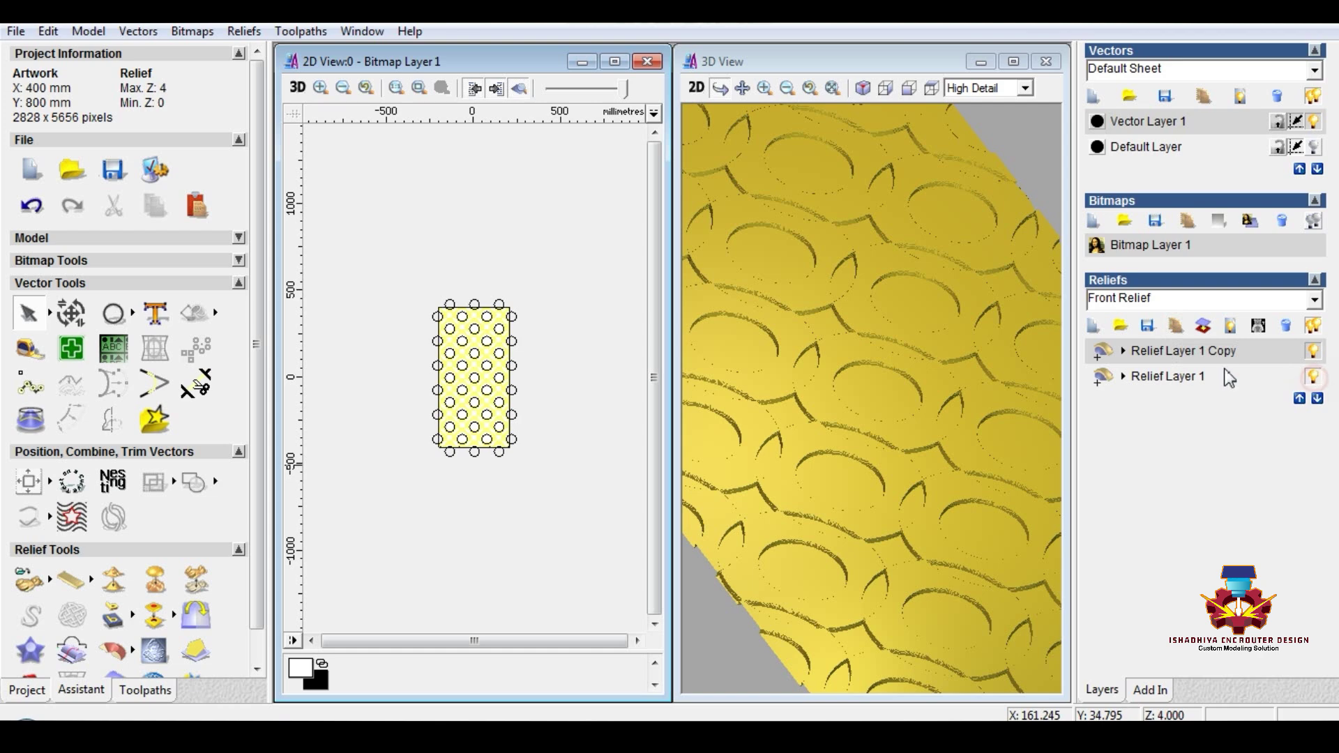
left_click(1014, 62)
left_click_drag(796, 482, 747, 165)
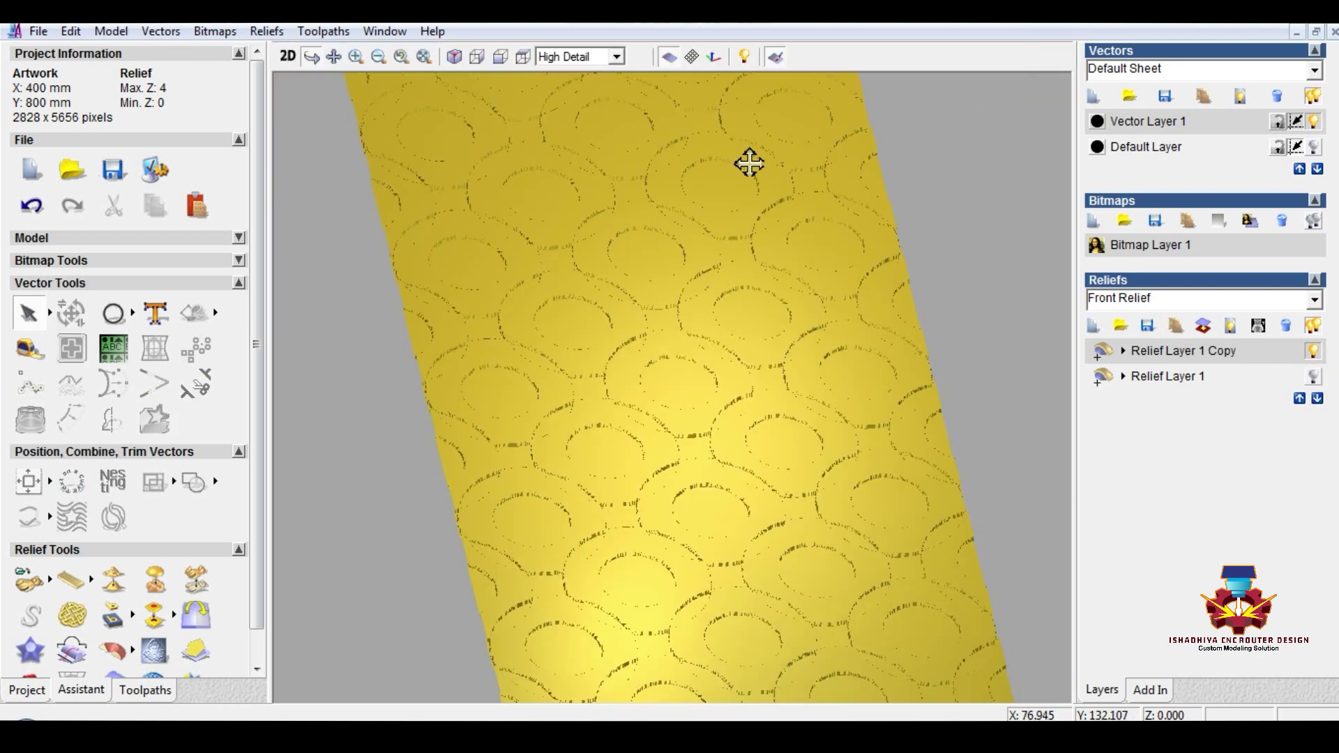
left_click(668, 58)
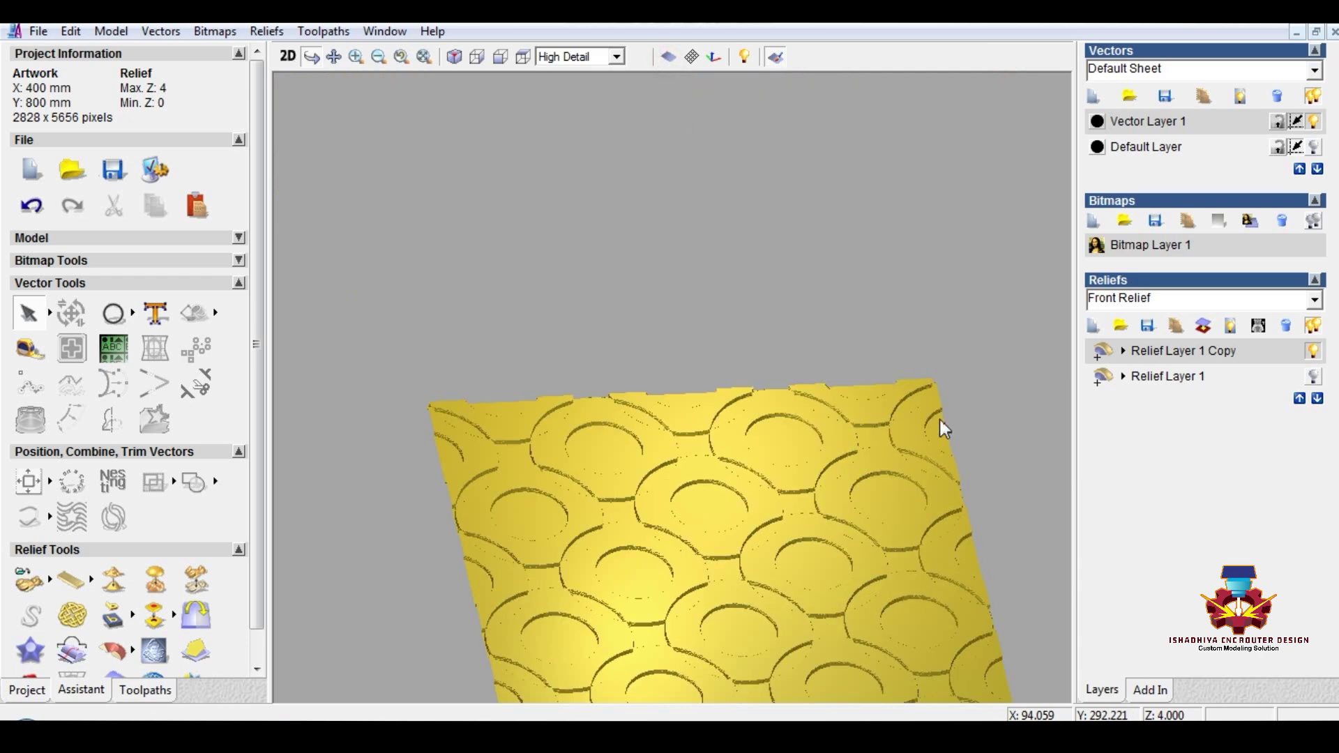
left_click_drag(942, 428, 722, 568)
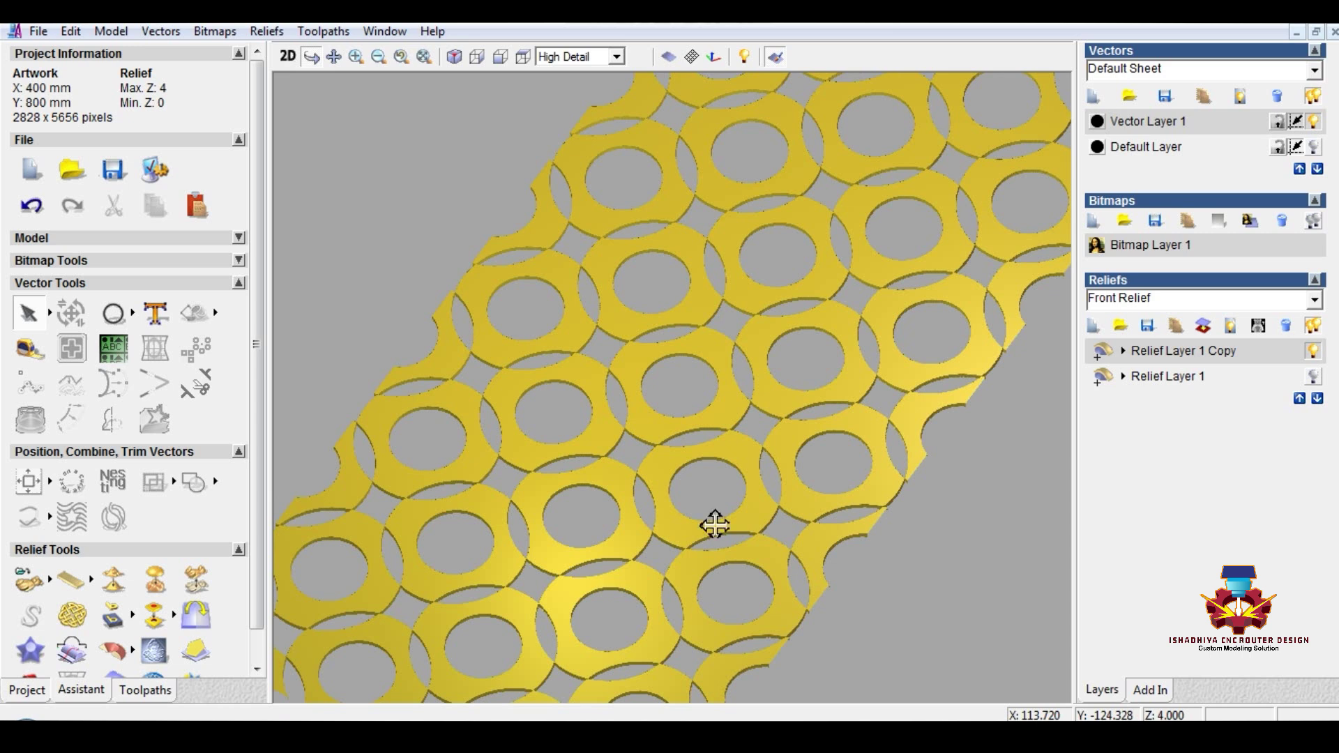
- Smooth the whole Relief Layer 1 Copy with 20 smoothing passes
left_click(114, 580)
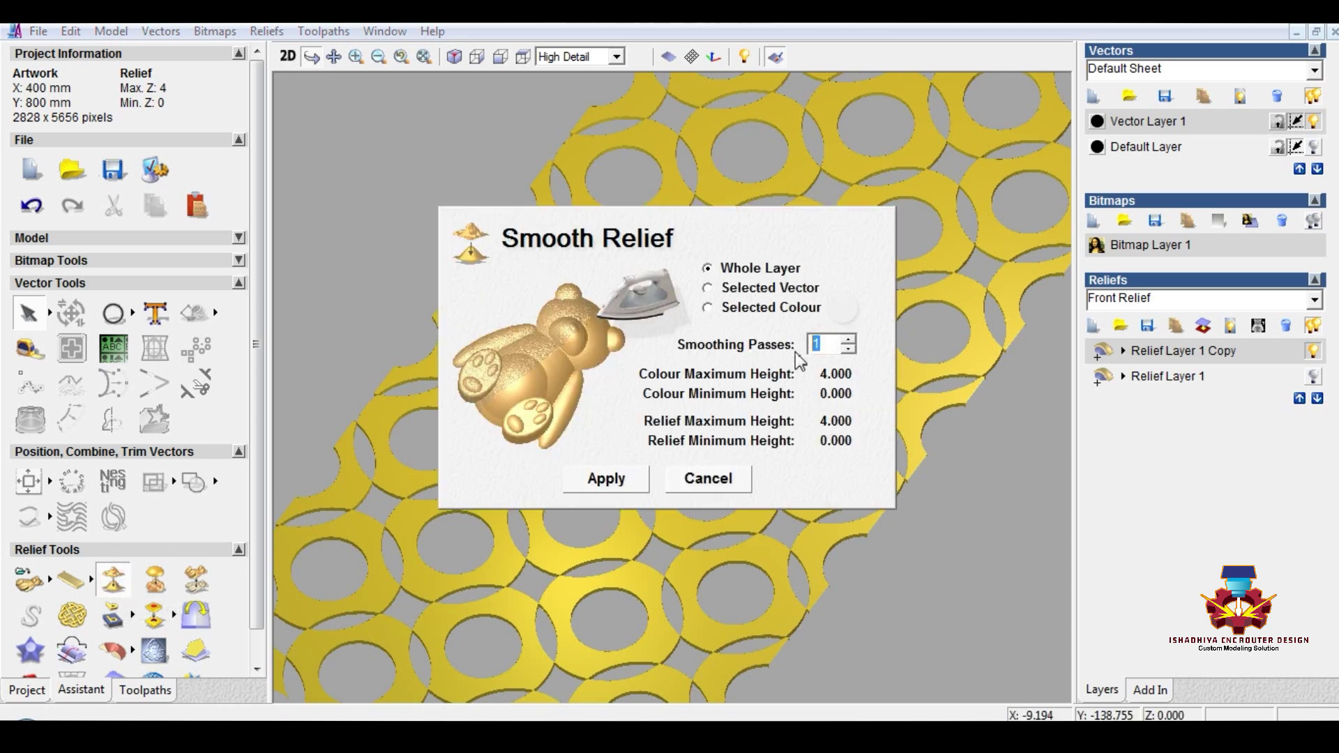
type("20")
left_click(630, 484)
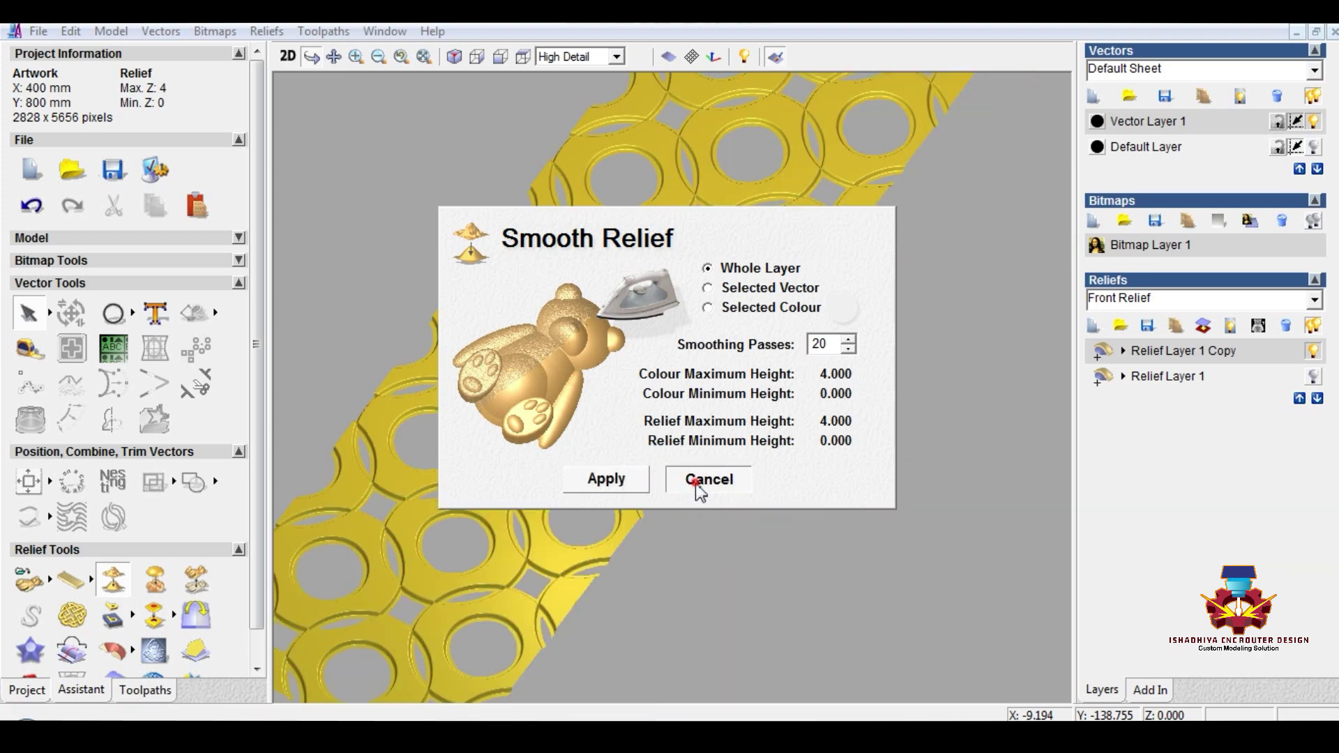
left_click(703, 481)
- Turn the zero plane back on and examine the smoothed relief pattern up close and from several angles
left_click_drag(738, 562, 680, 110)
scroll(703, 395, "up", 5)
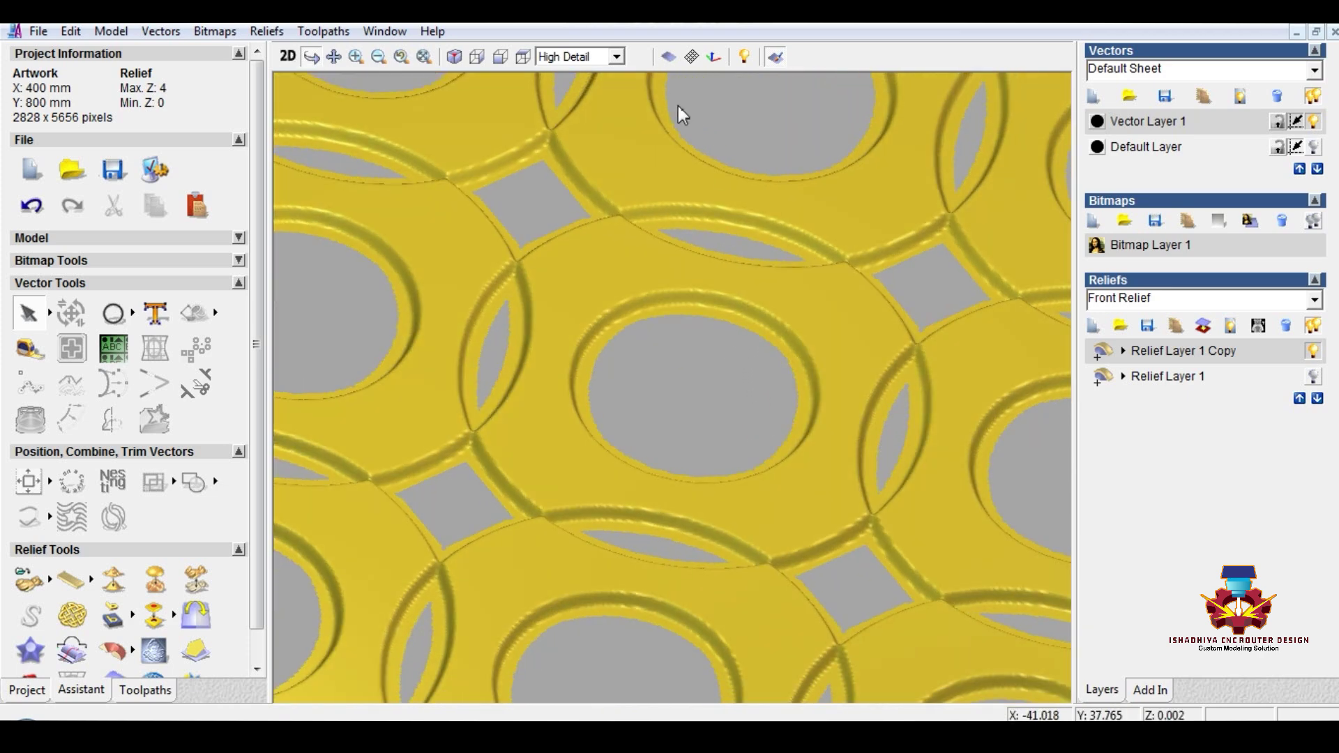
left_click(668, 59)
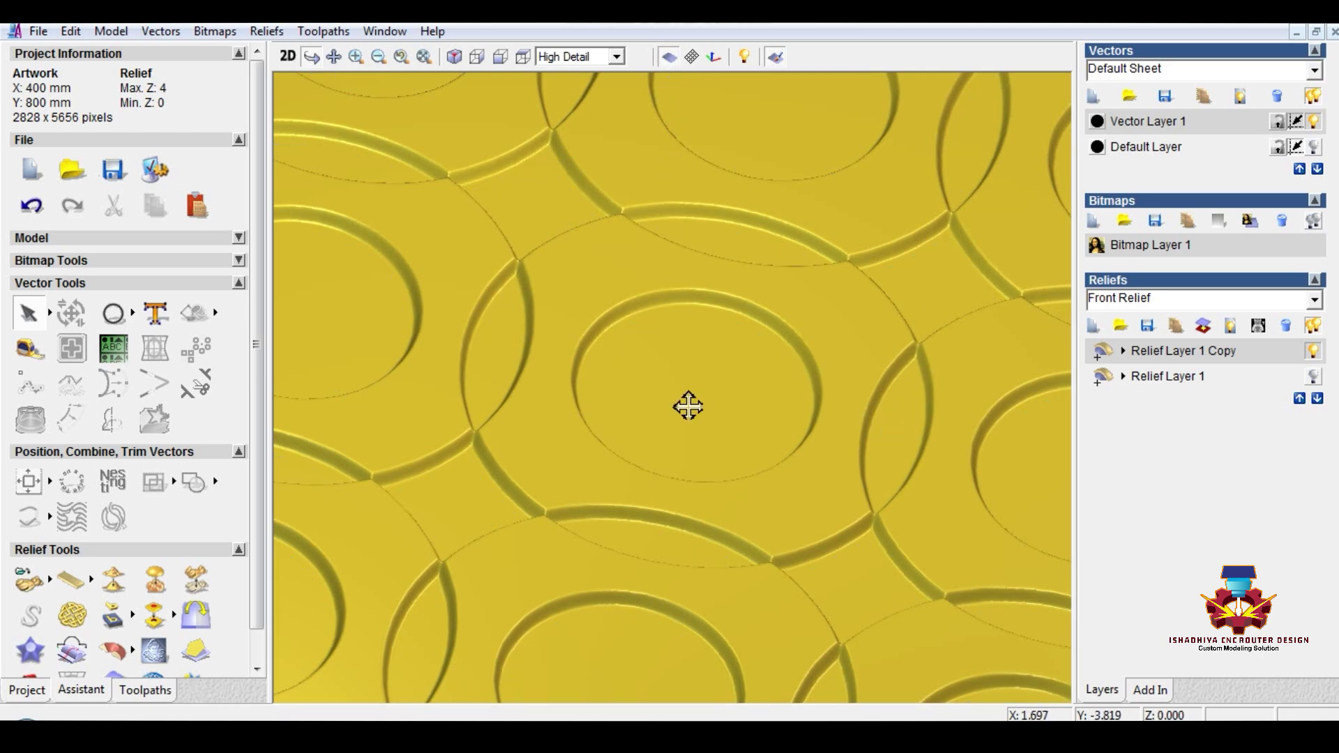
mouse_move(687, 404)
left_mouse_down()
mouse_move(775, 373)
mouse_move(837, 290)
mouse_move(884, 412)
mouse_move(921, 437)
mouse_move(709, 364)
mouse_move(655, 365)
mouse_move(621, 479)
mouse_move(789, 427)
mouse_move(679, 463)
mouse_move(654, 456)
mouse_move(730, 553)
mouse_move(855, 538)
mouse_move(912, 477)
mouse_move(965, 370)
mouse_move(628, 398)
mouse_move(582, 428)
mouse_move(729, 496)
mouse_move(550, 329)
mouse_move(442, 323)
mouse_move(523, 356)
mouse_move(505, 356)
left_mouse_up()
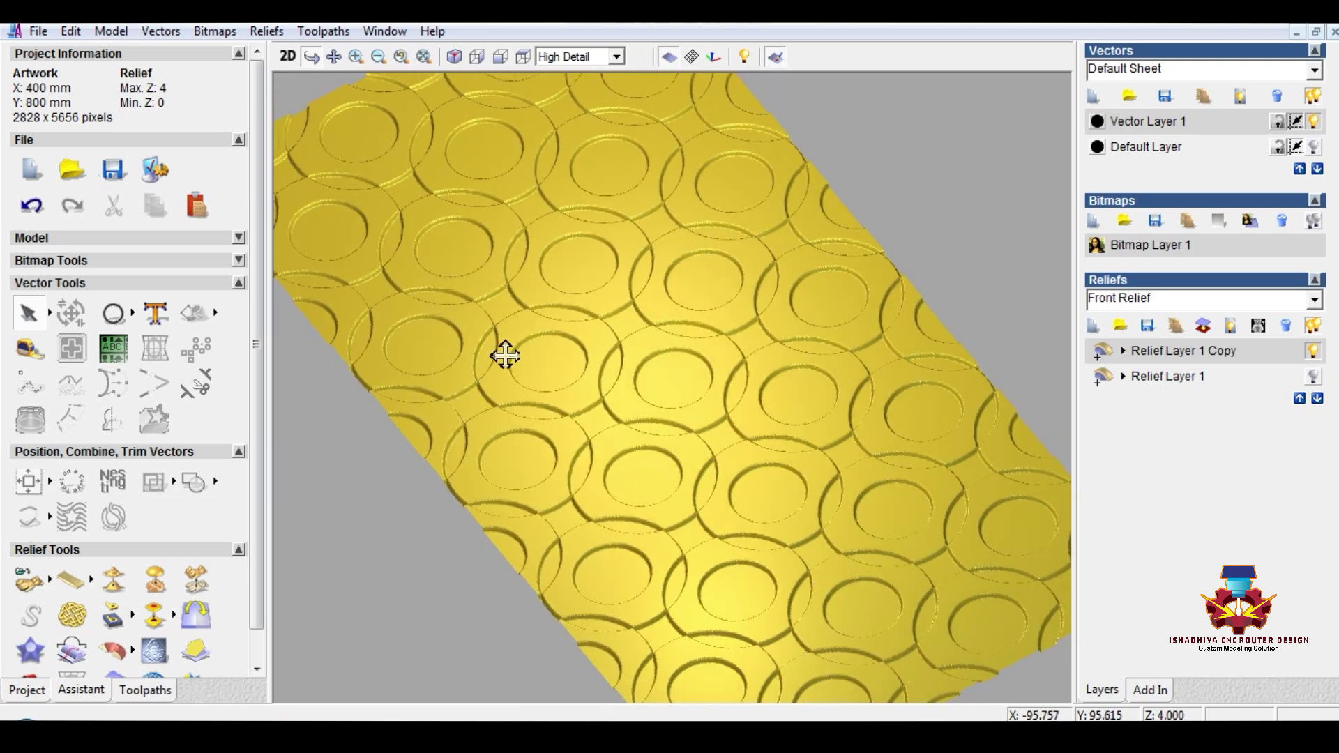
left_click_drag(479, 417, 565, 339)
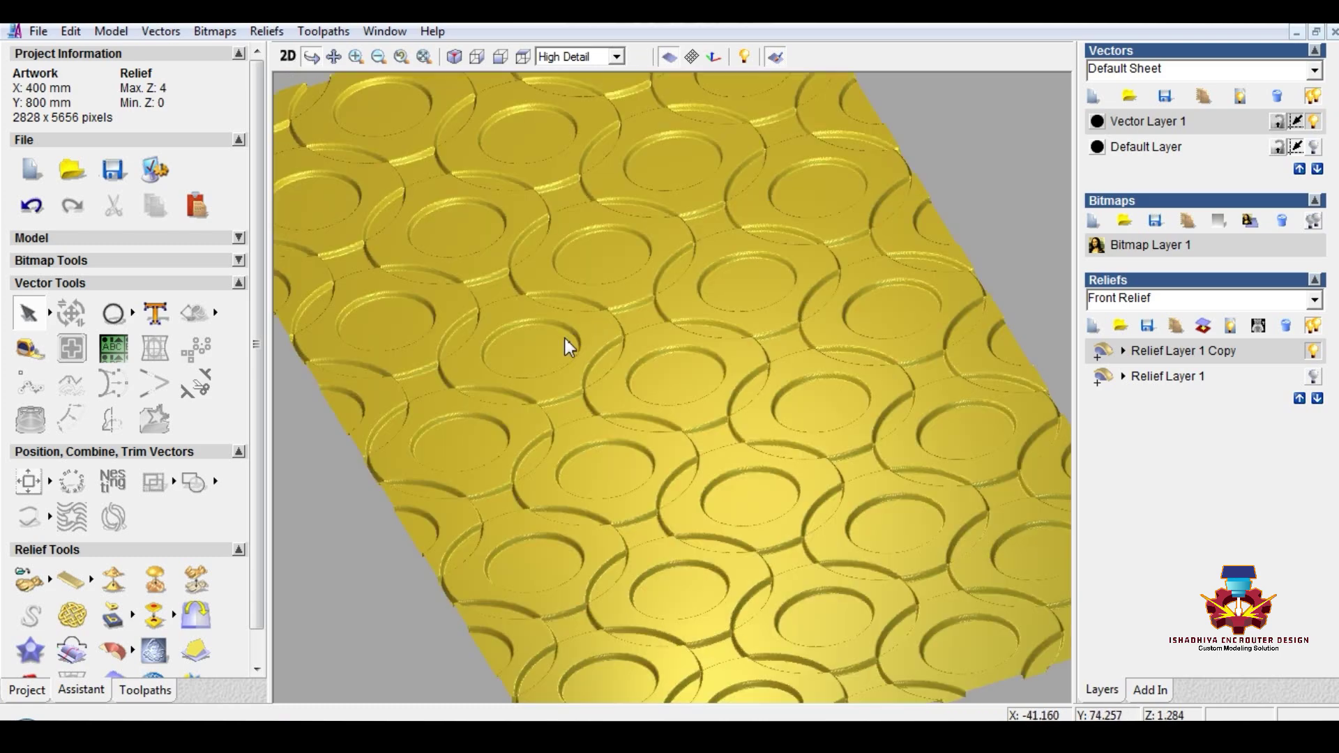
left_click_drag(494, 369, 713, 434)
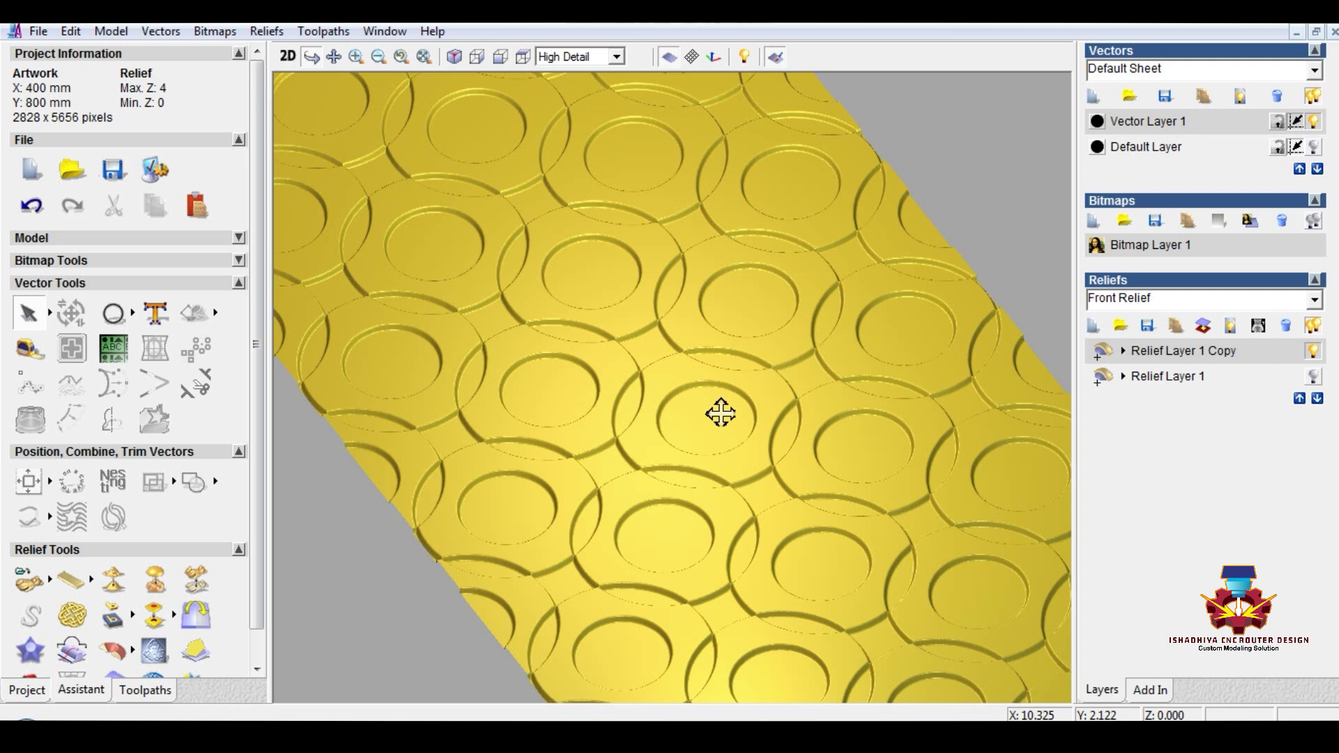
mouse_move(260, 735)
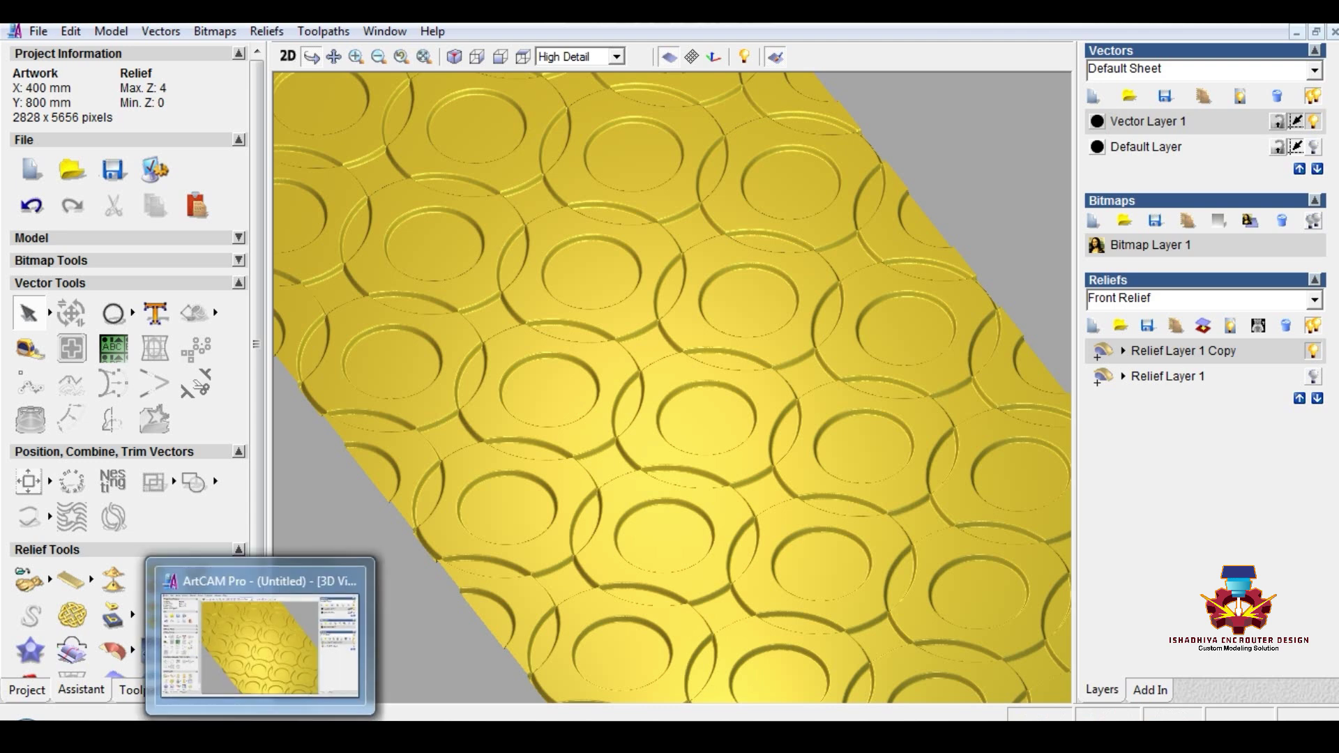